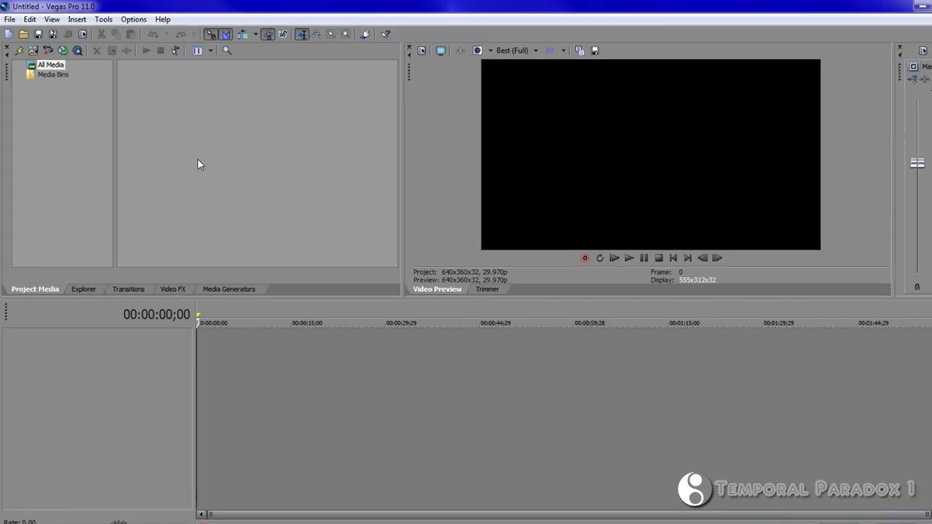
- Set GPU acceleration in Video preferences to the NVIDIA GeForce GTX 460 and apply it
click(126, 18)
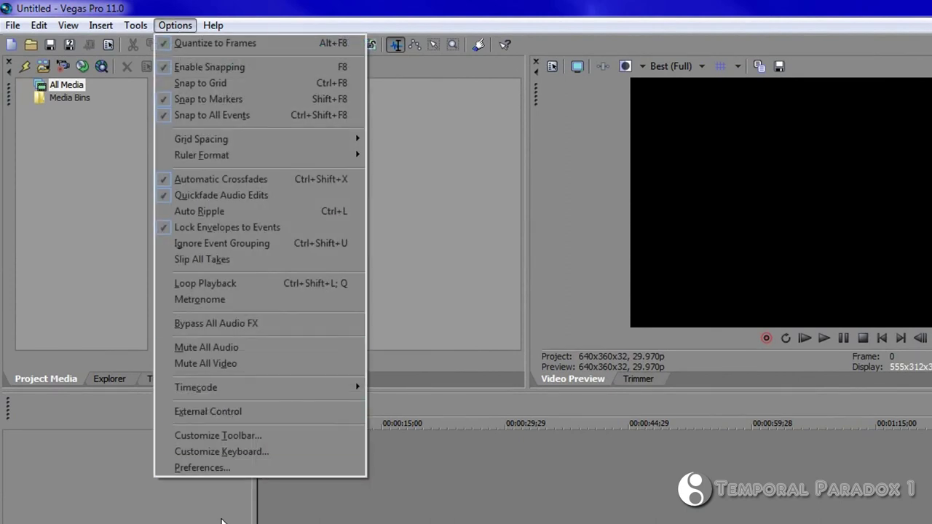
click(229, 470)
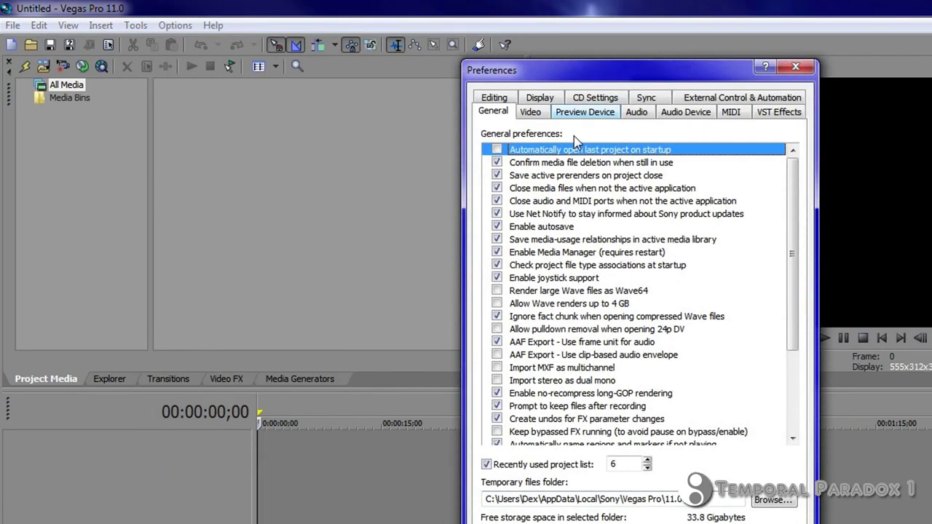
click(529, 114)
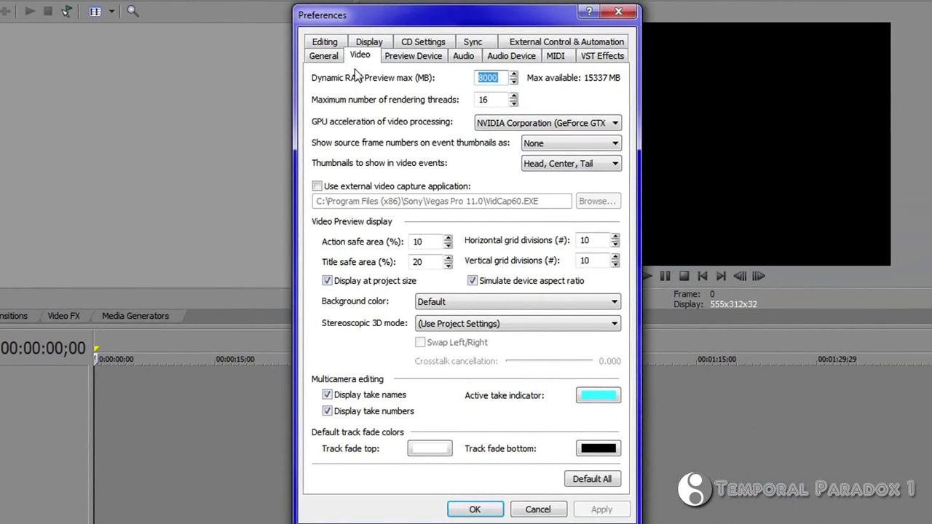
click(609, 120)
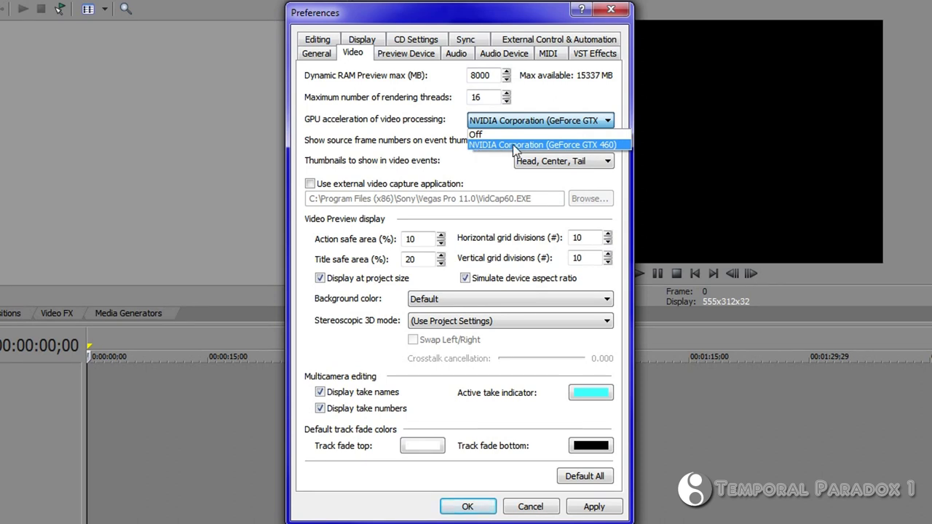
click(512, 144)
click(594, 507)
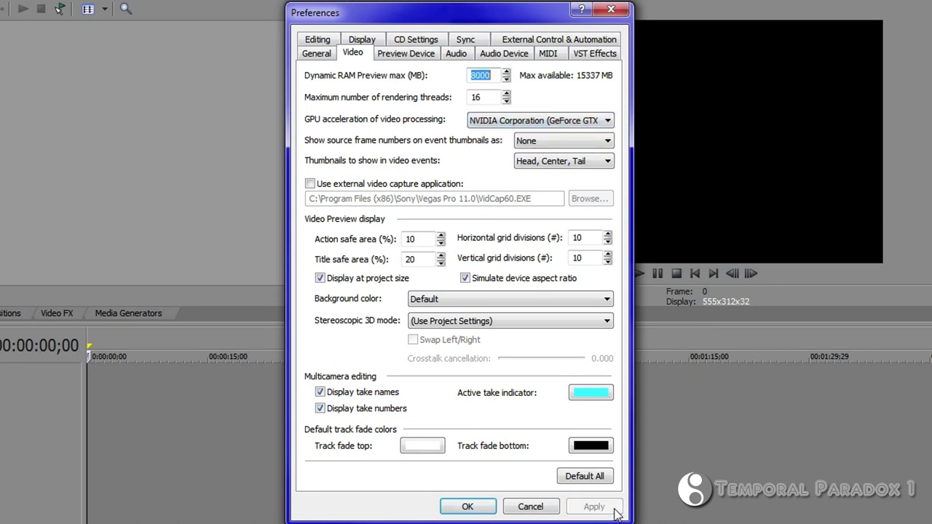
click(467, 506)
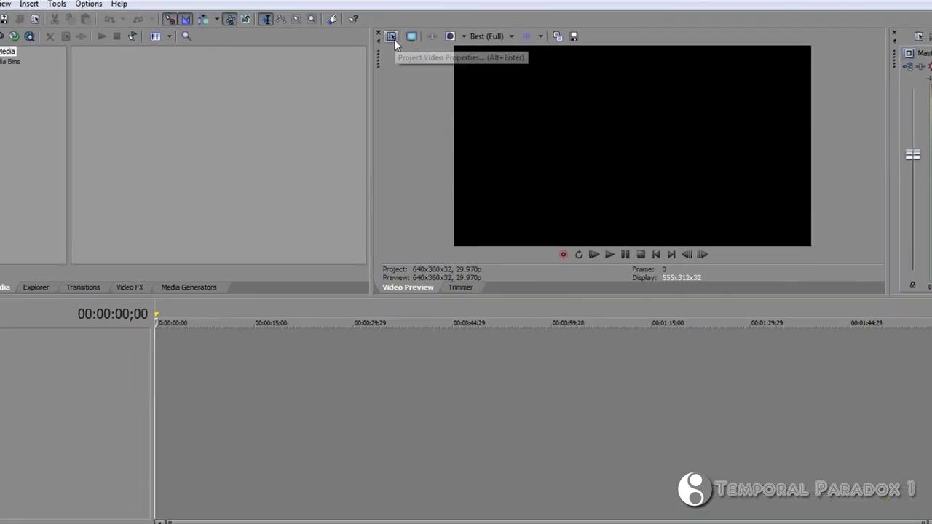
- Choose the HDV 720-30p (1280x720, 29.970 fps) project template, keeping Best rendering quality
click(401, 48)
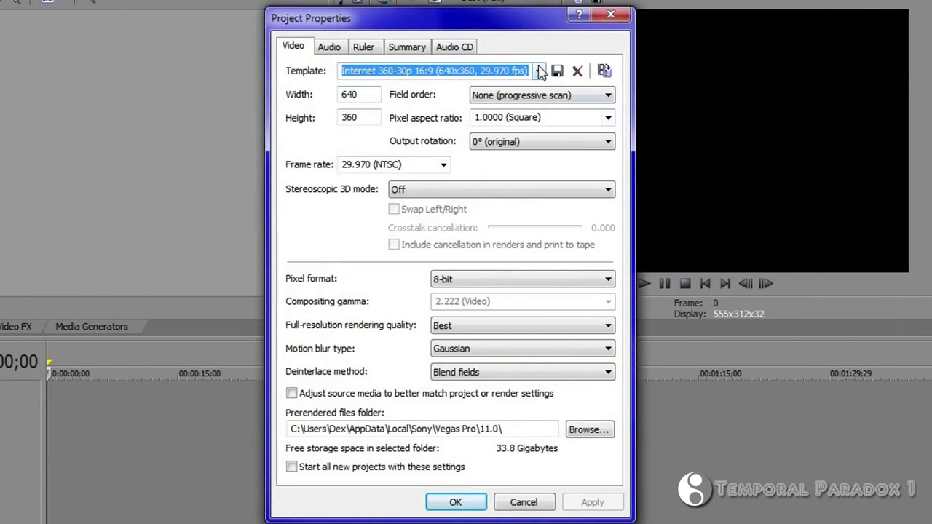
click(539, 71)
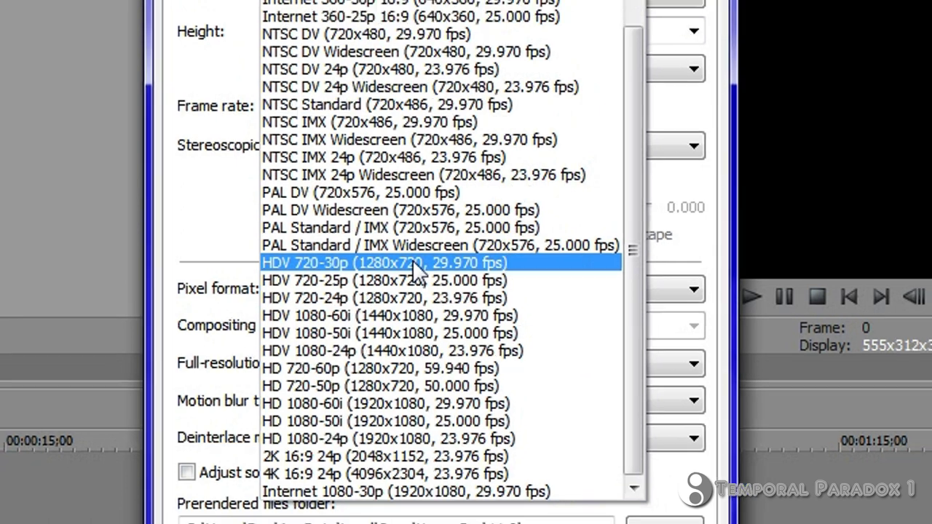
click(410, 262)
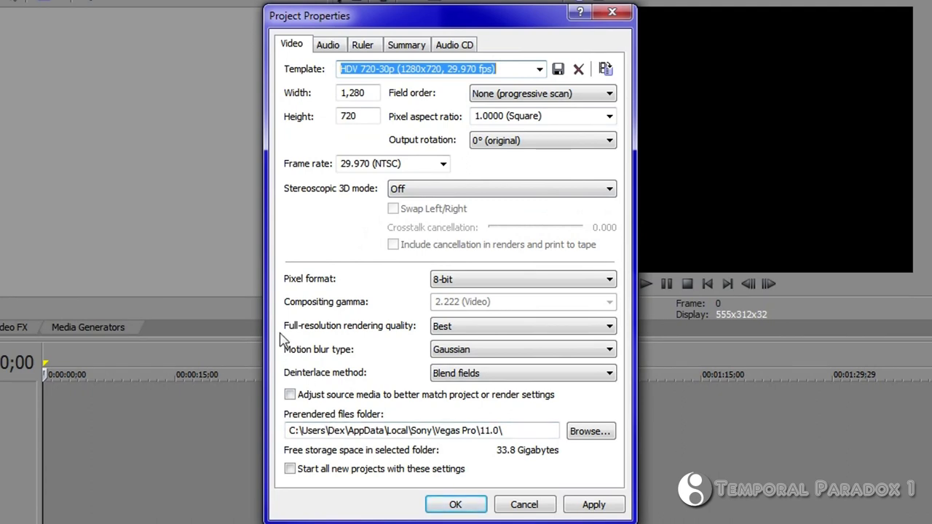
click(608, 333)
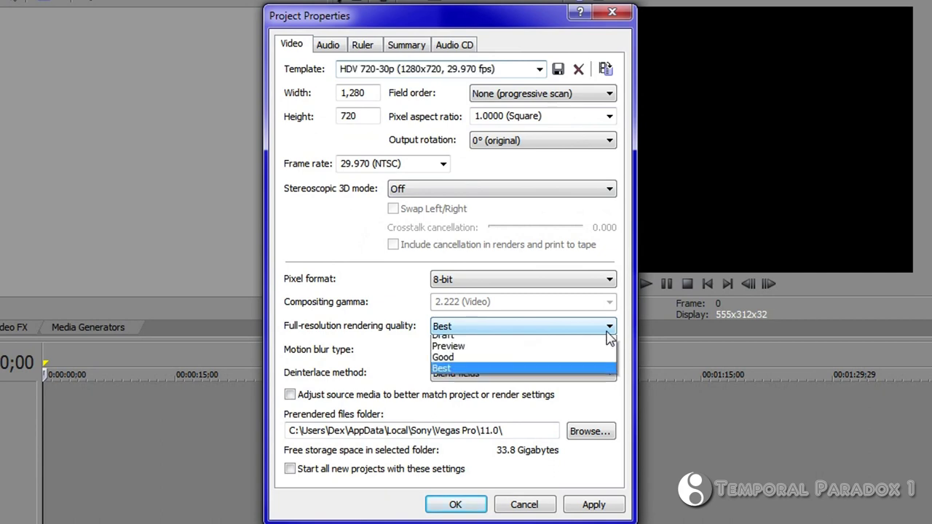
- Review the audio sample rates and set the deinterlace method to None
click(332, 46)
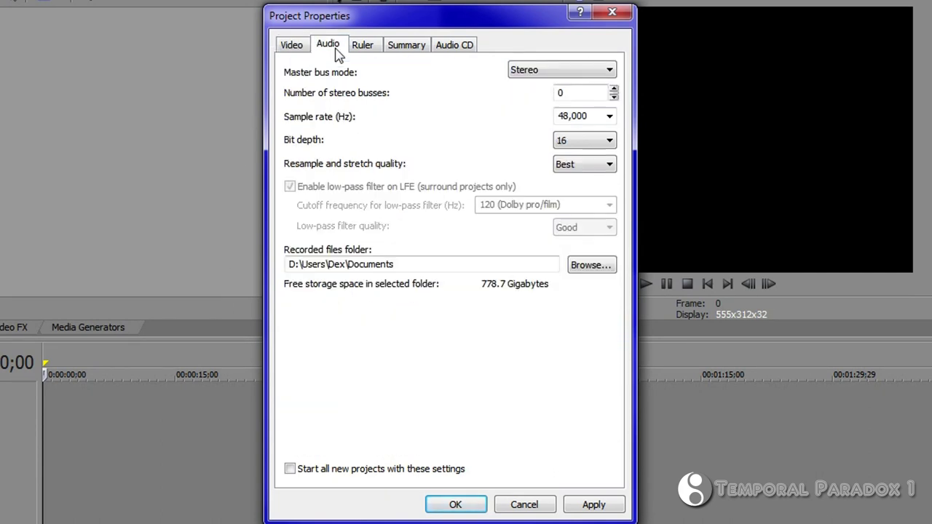
click(610, 118)
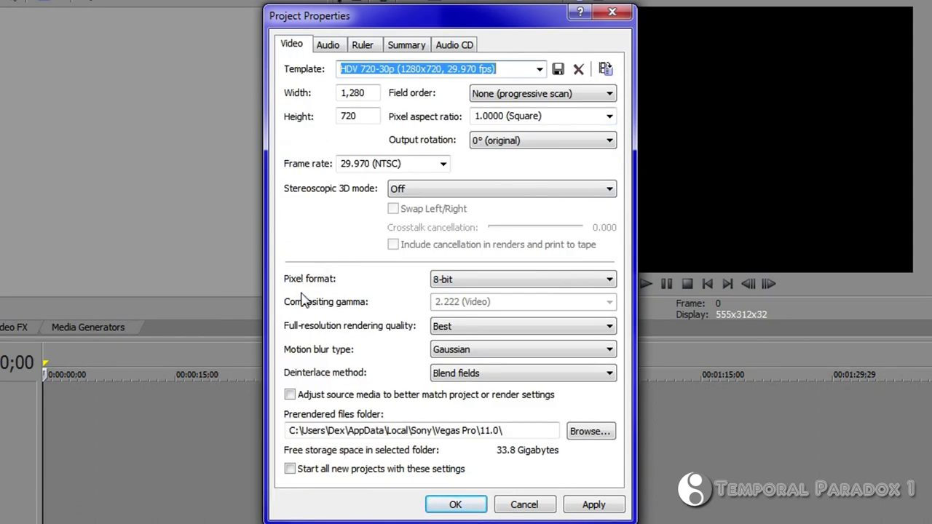
click(610, 375)
click(611, 389)
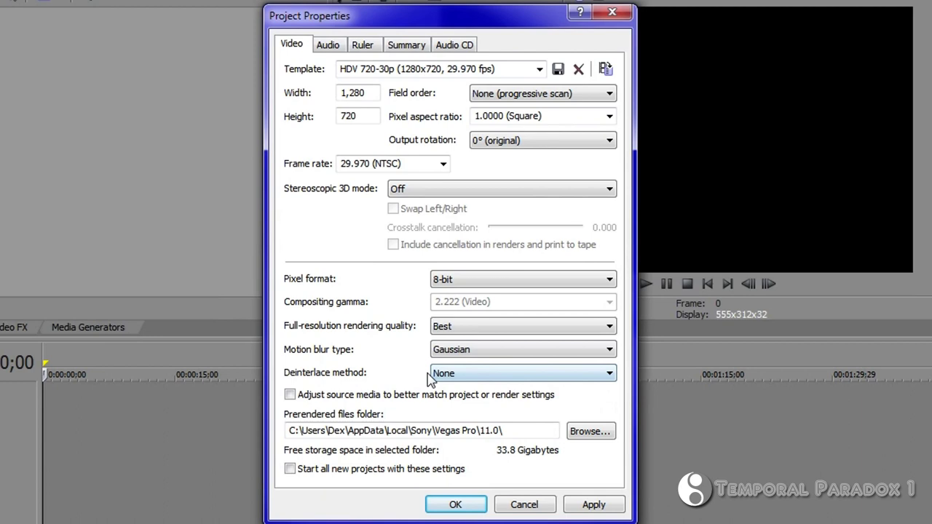
click(608, 374)
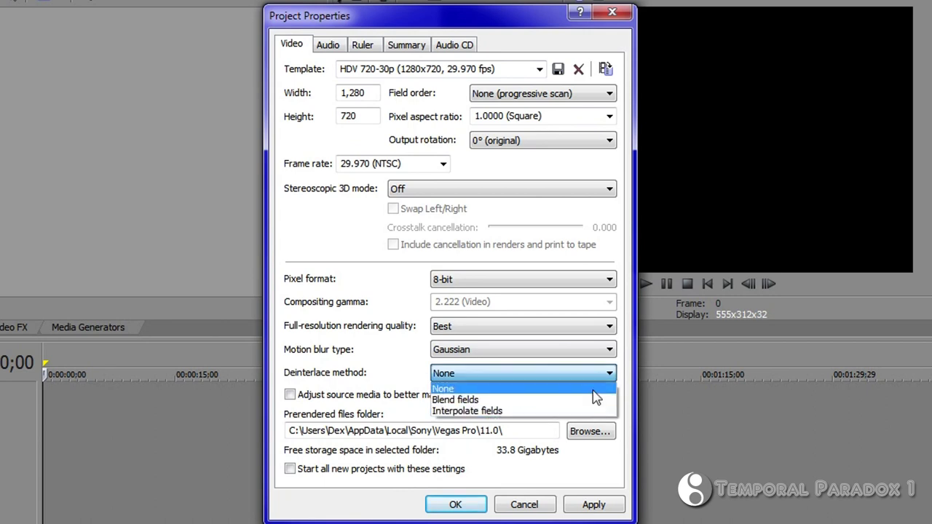
click(607, 375)
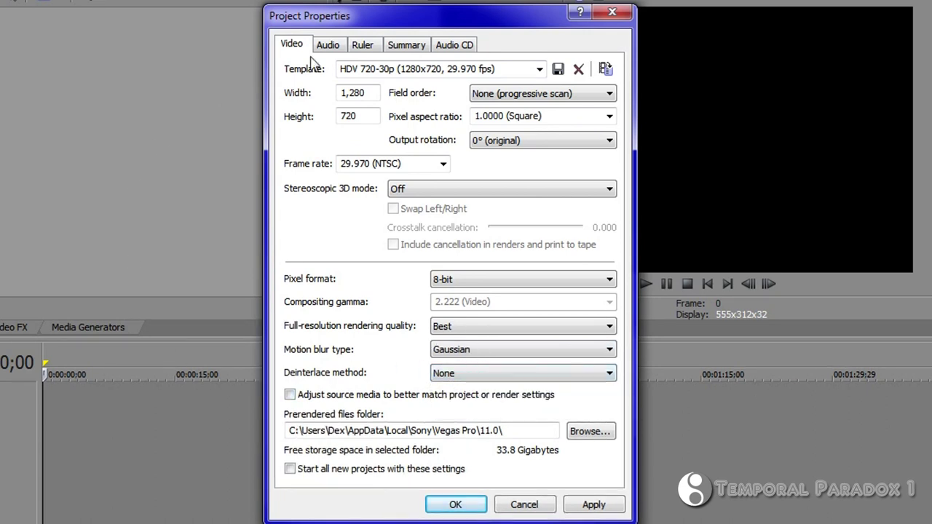
- Select the Internet 1080-30p project template
click(539, 69)
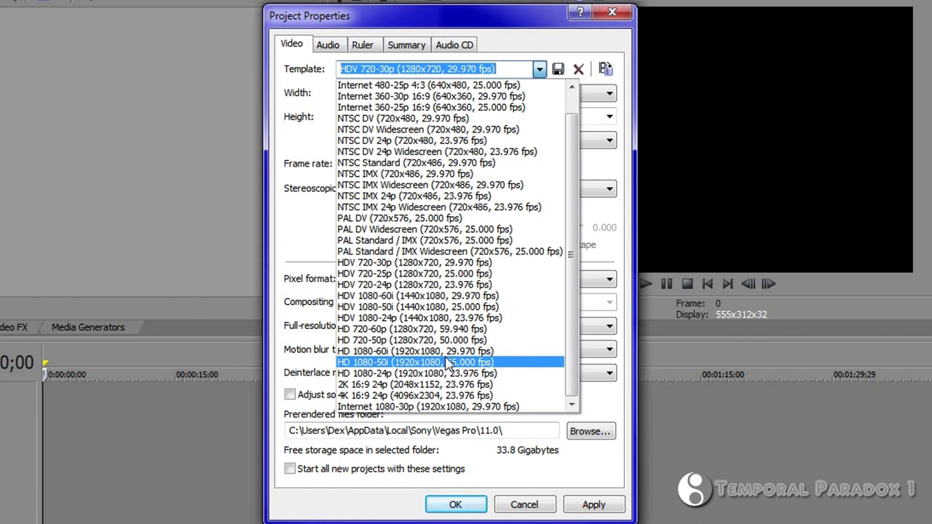
click(448, 355)
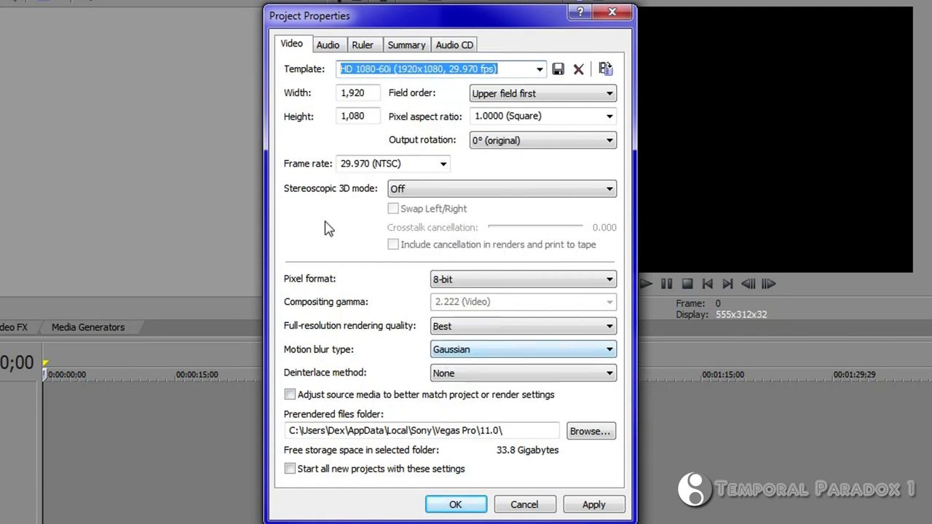
click(616, 96)
click(611, 109)
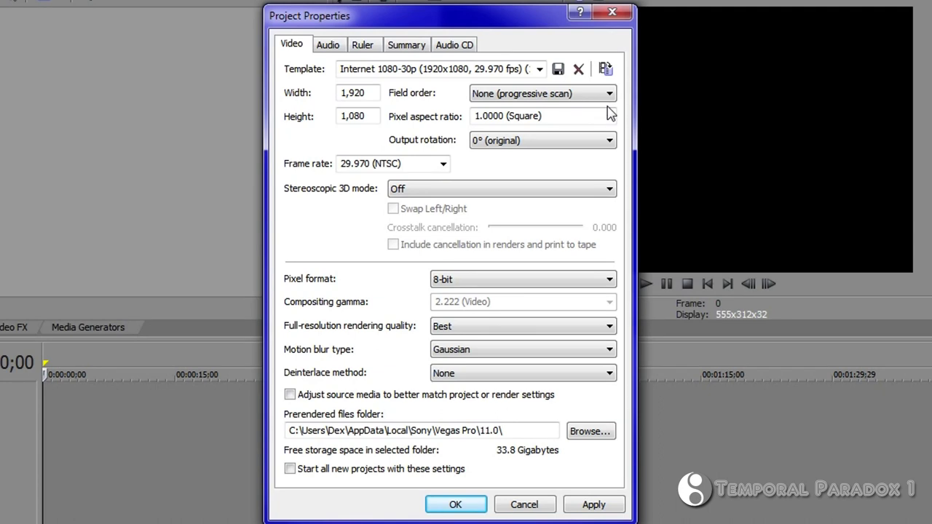
- Set deinterlacing to Blend fields and enable Adjust source media to match project settings
click(588, 378)
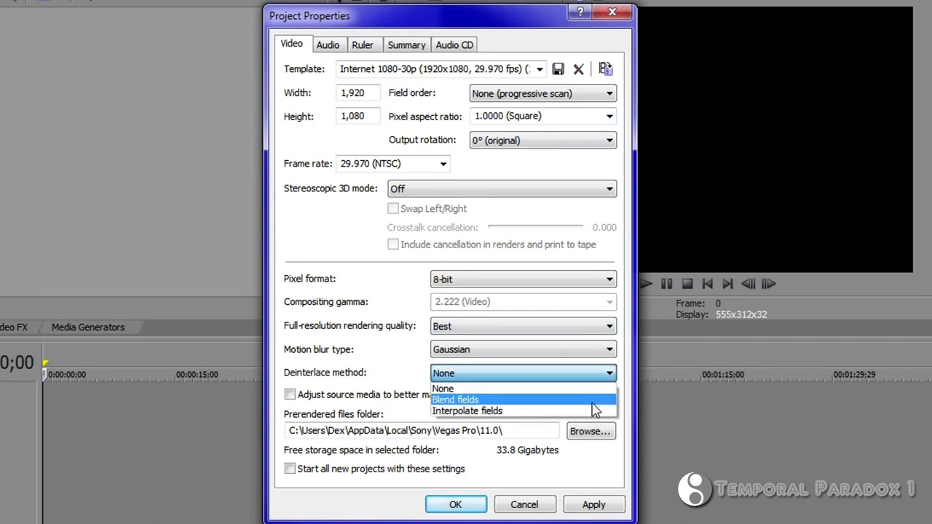
click(592, 402)
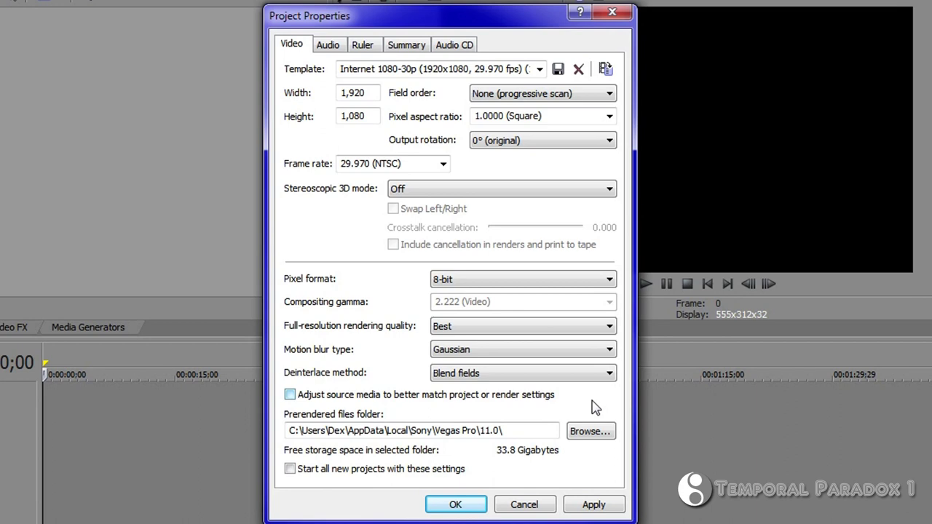
click(330, 45)
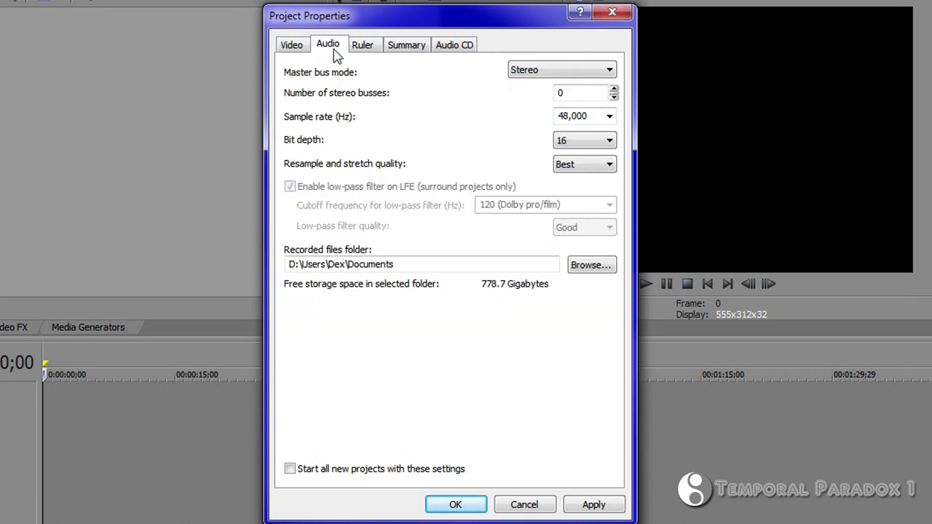
click(290, 47)
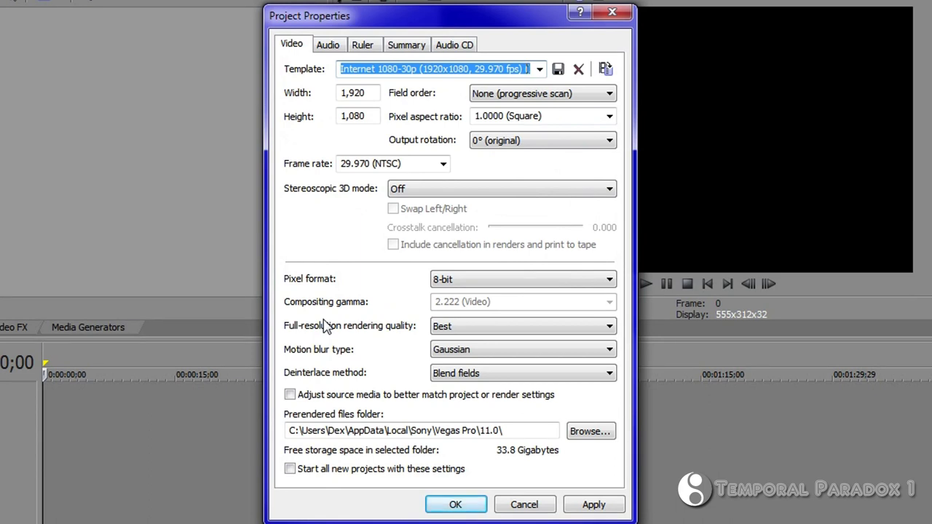
click(290, 396)
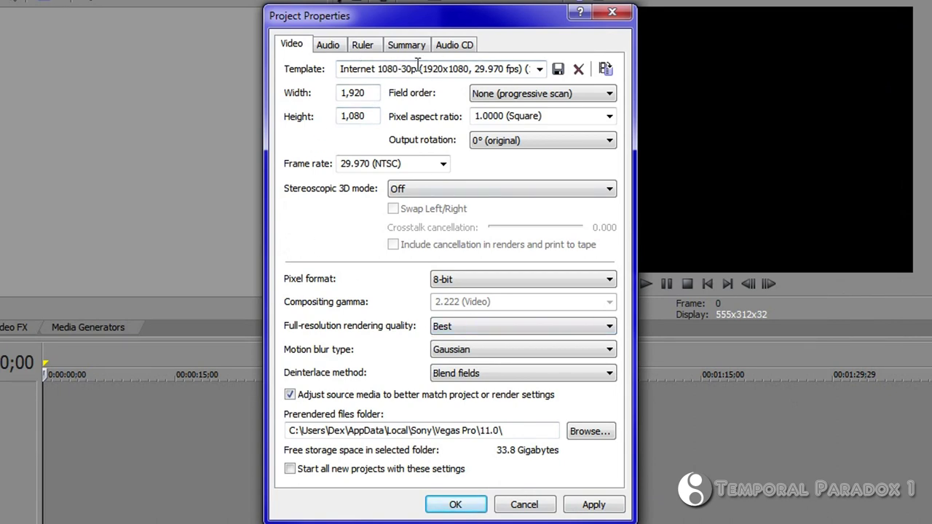
- Save these settings as a template, then apply and close the project properties
double_click(418, 67)
click(418, 67)
click(557, 68)
click(541, 251)
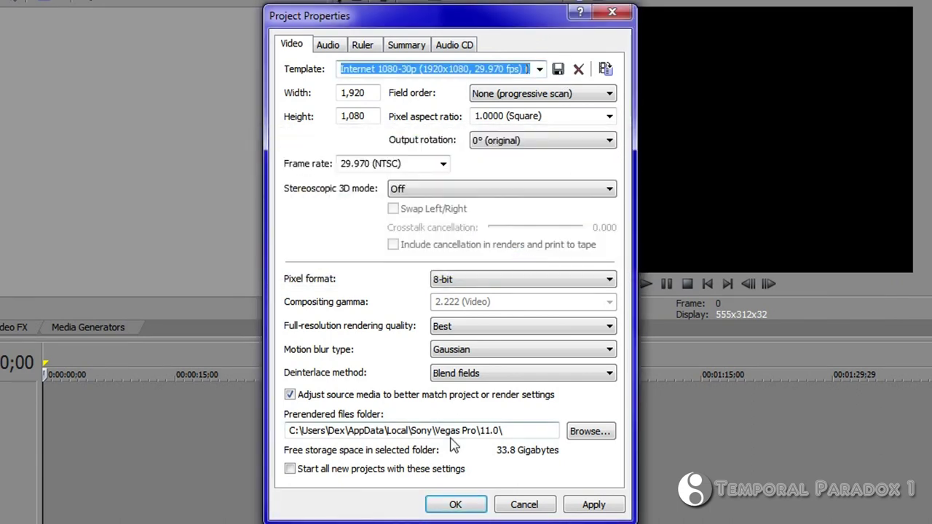
click(582, 507)
click(453, 510)
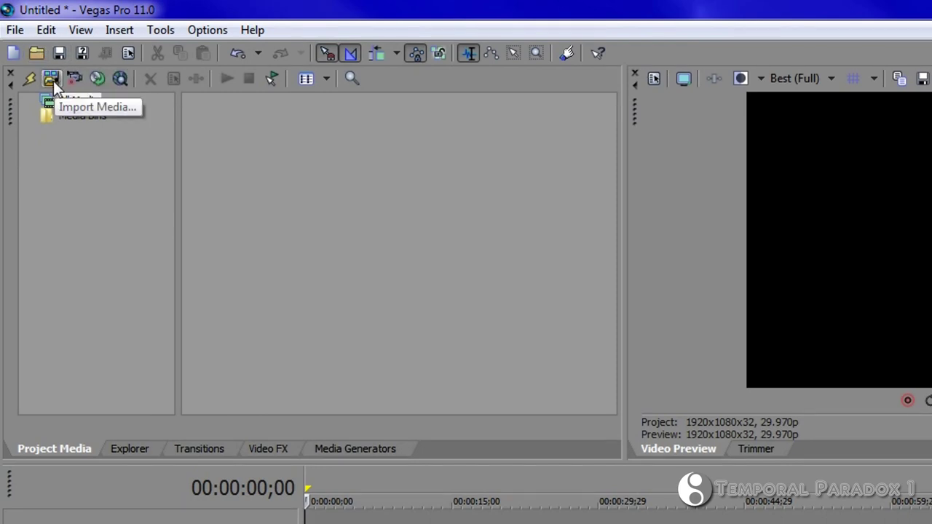
click(53, 80)
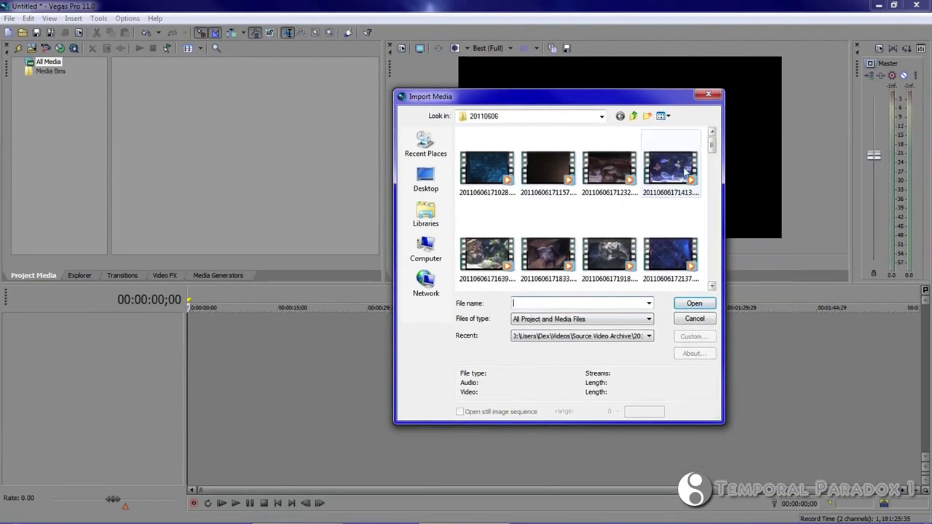
double_click(670, 169)
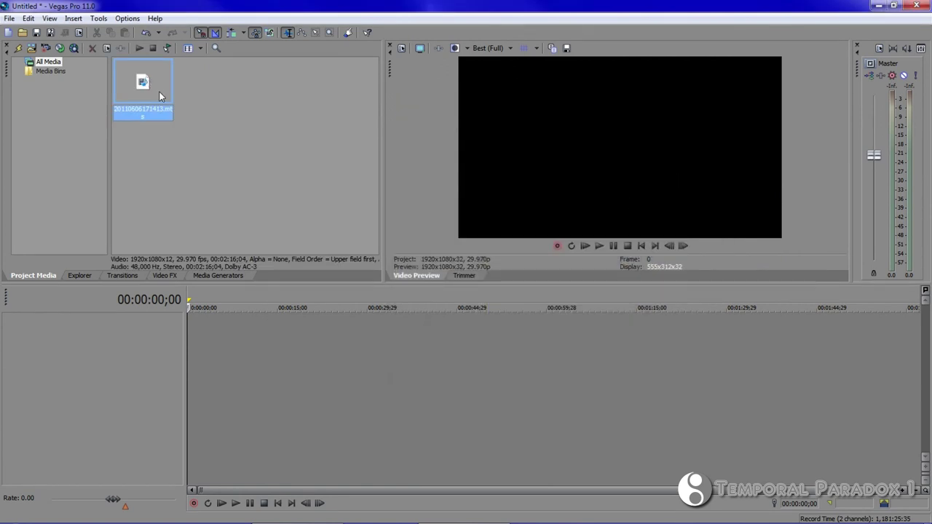
drag(158, 91, 168, 362)
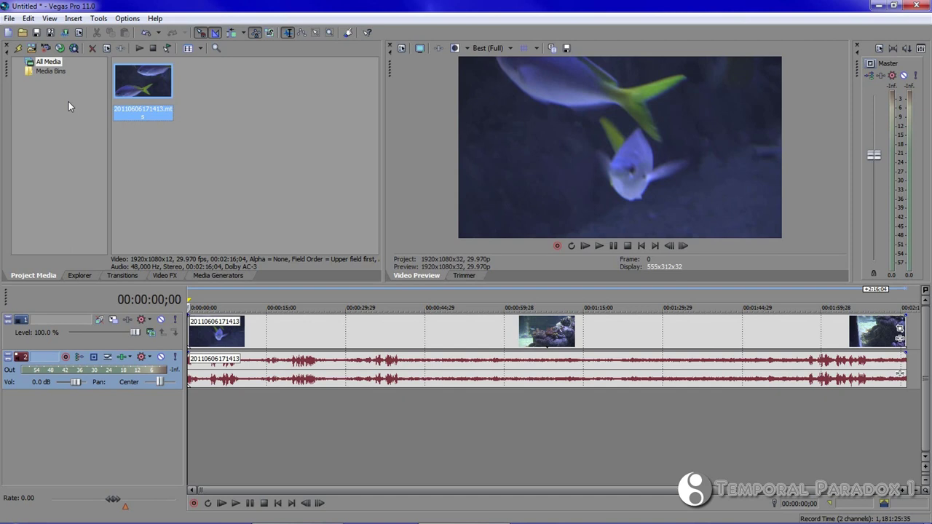
- Open the Render As dialog and collapse the template list to format categories
click(66, 33)
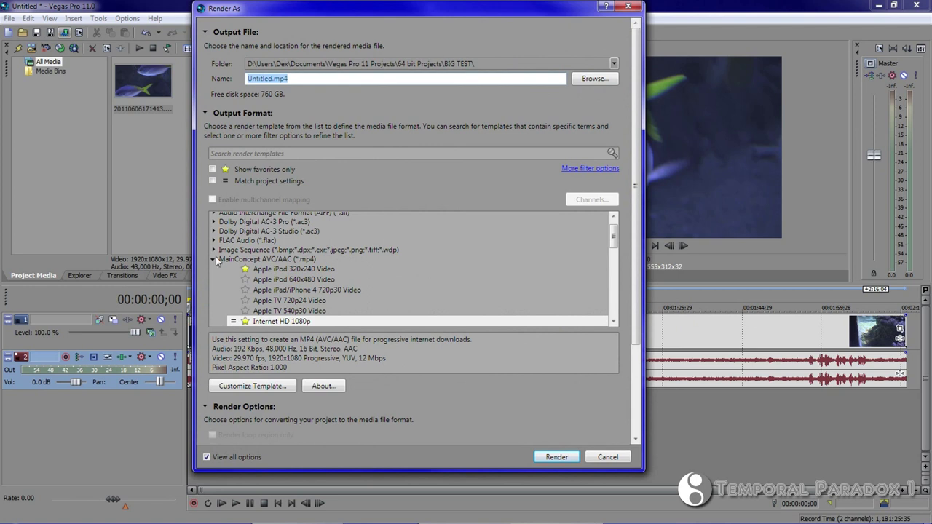
right_click(300, 260)
click(337, 281)
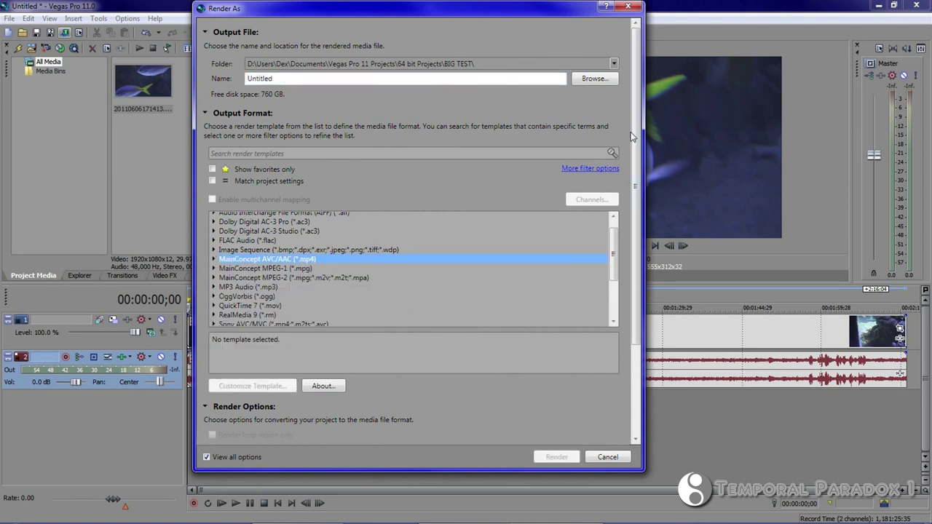
- Toggle More filter options on and off, then scroll through the format list
mouse_move(635, 142)
mouse_down()
mouse_move(635, 164)
mouse_move(644, 140)
mouse_up()
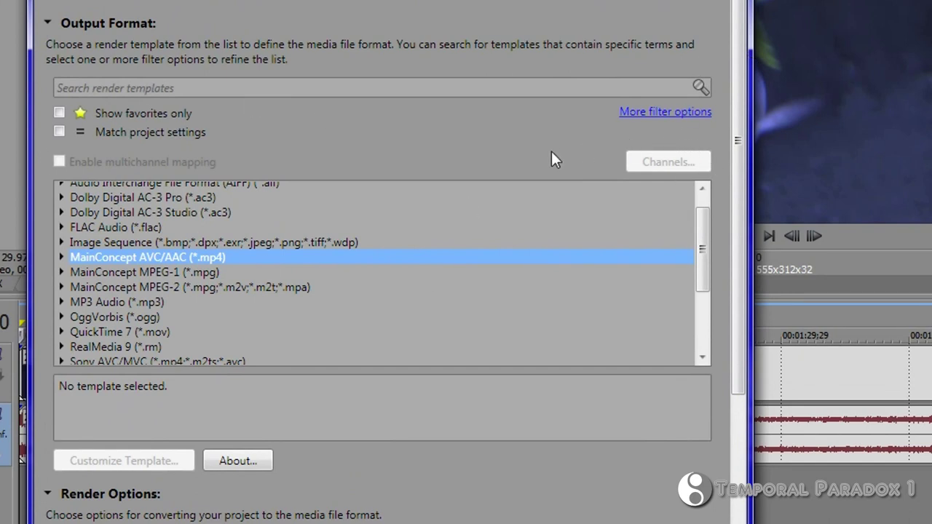
click(656, 117)
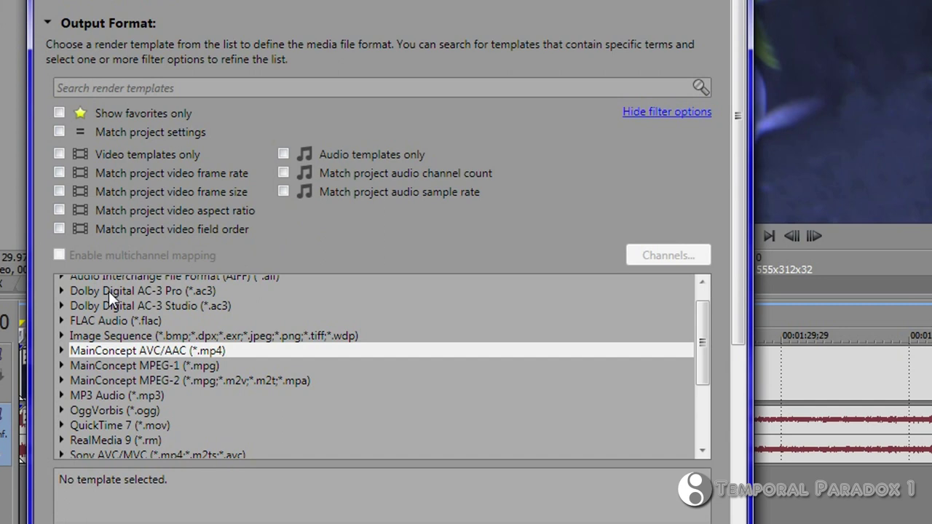
click(648, 116)
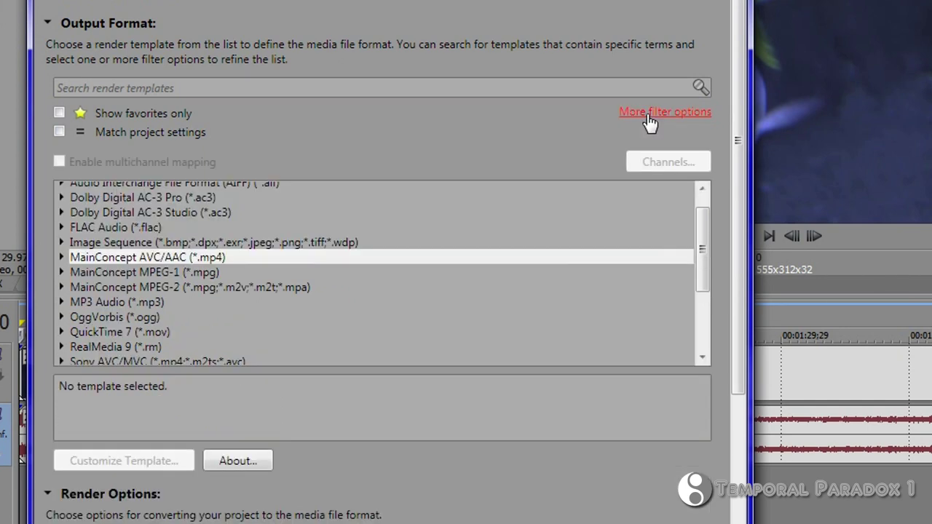
scroll(703, 265, up, 2)
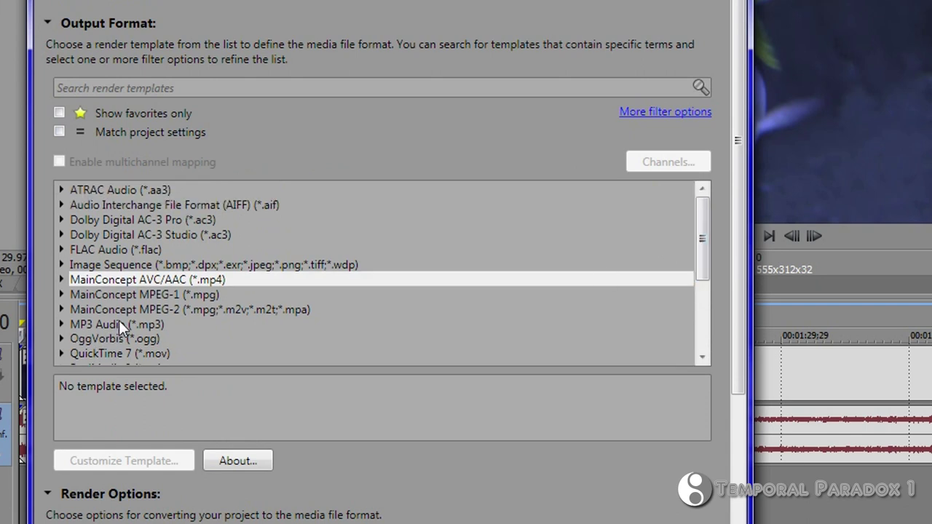
drag(706, 209, 697, 274)
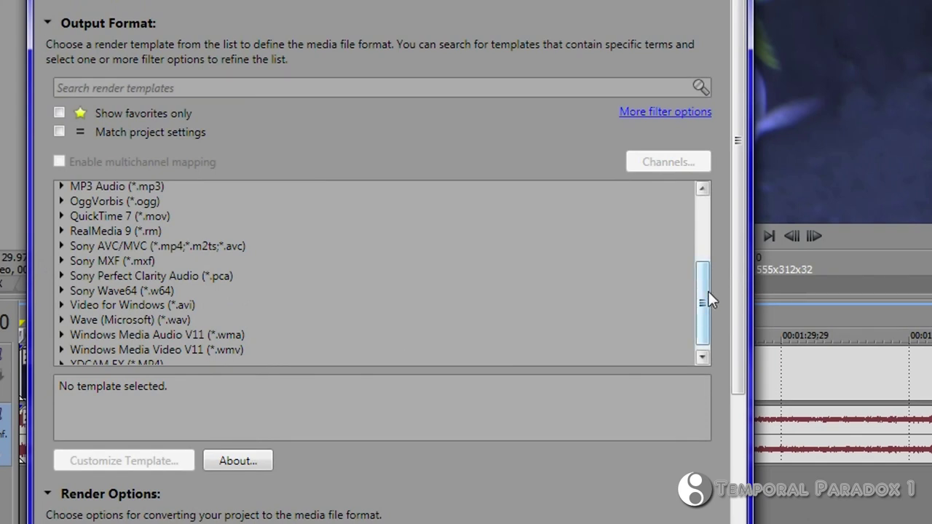
drag(709, 295, 706, 309)
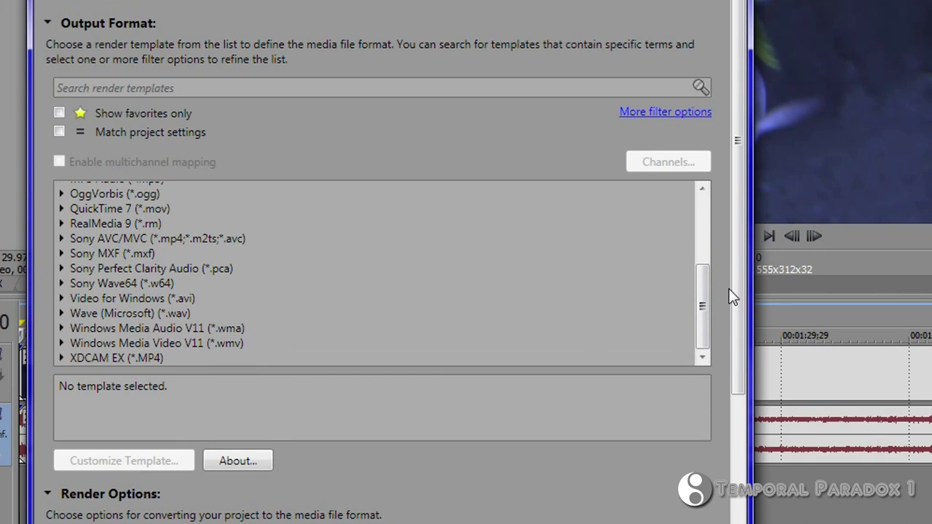
- Browse Sony AVC/MVC, then select MainConcept AVC/AAC's Internet HD 720p template
click(61, 239)
mouse_move(702, 227)
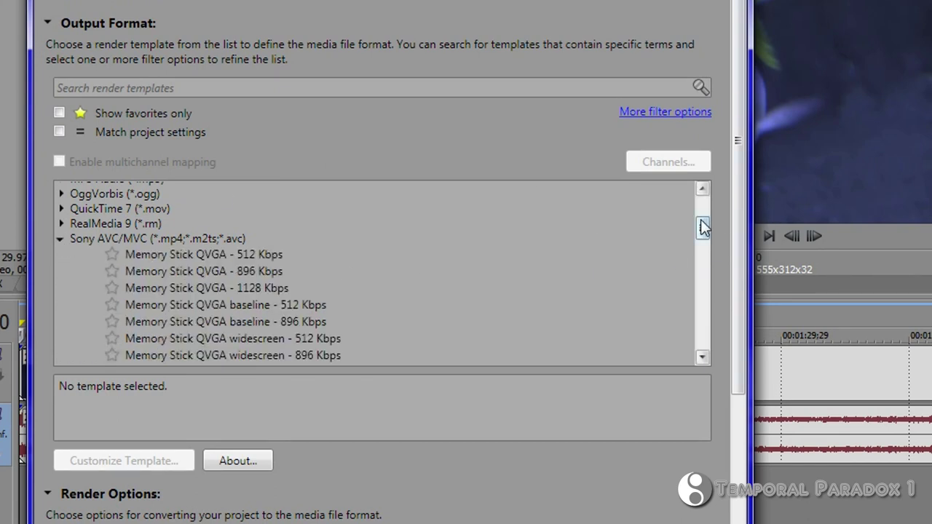
mouse_move(703, 228)
mouse_down()
mouse_move(701, 277)
mouse_move(701, 220)
mouse_up()
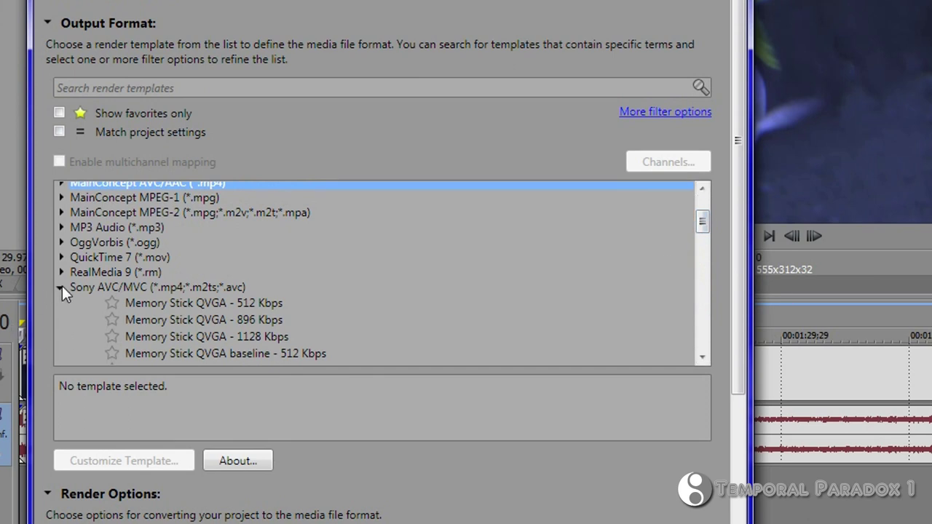
click(62, 286)
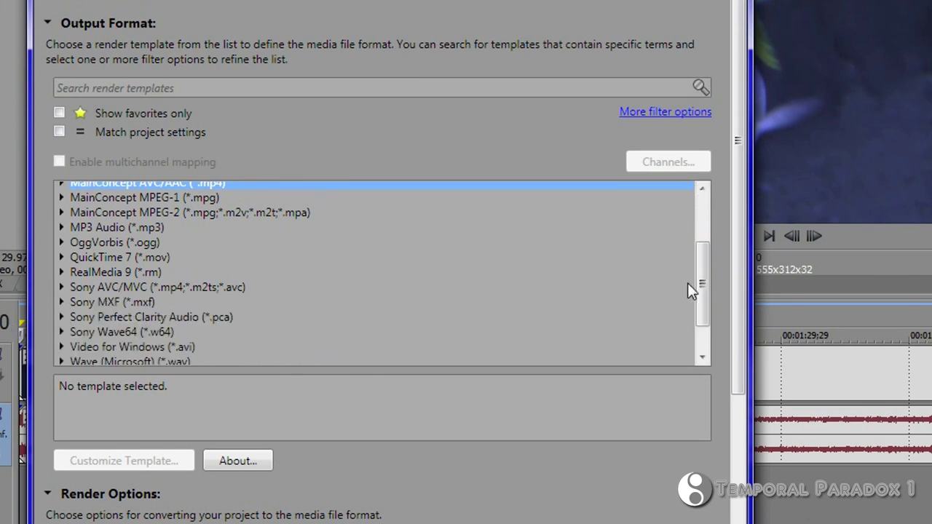
drag(702, 287, 699, 242)
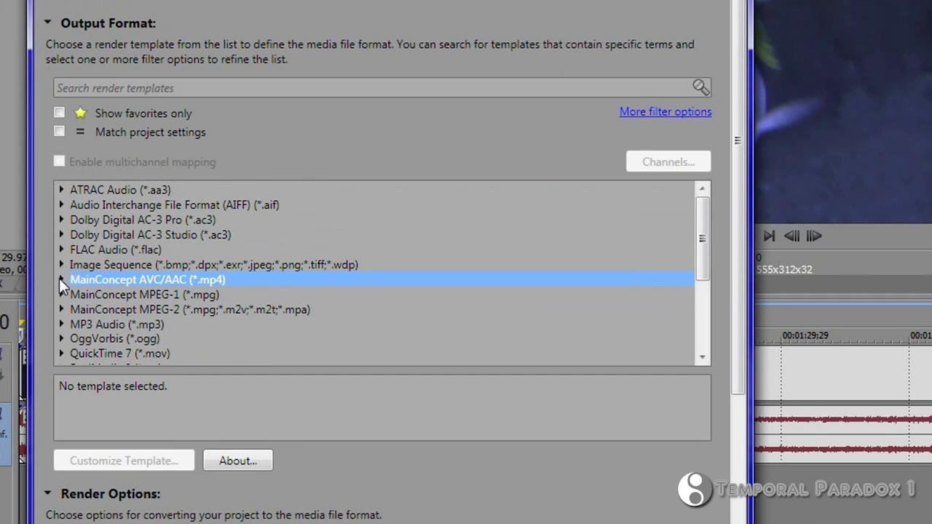
click(60, 280)
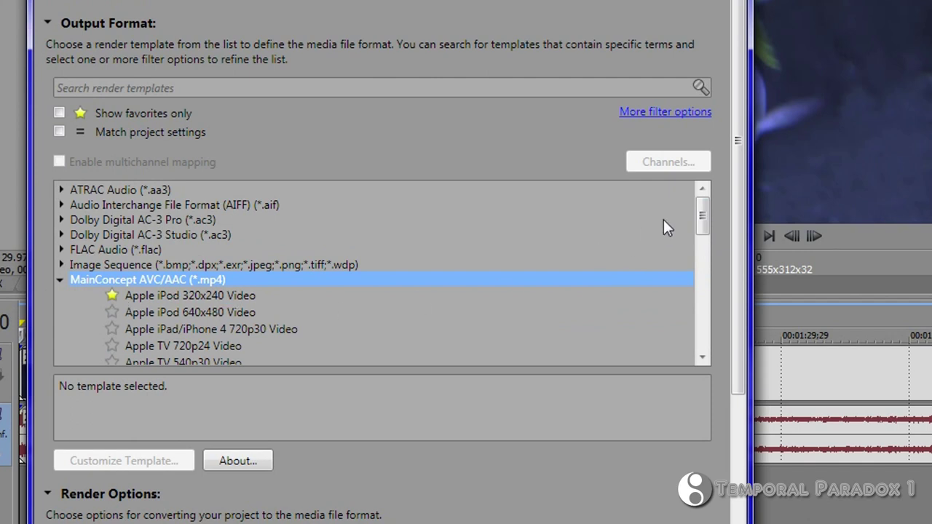
drag(701, 215, 703, 252)
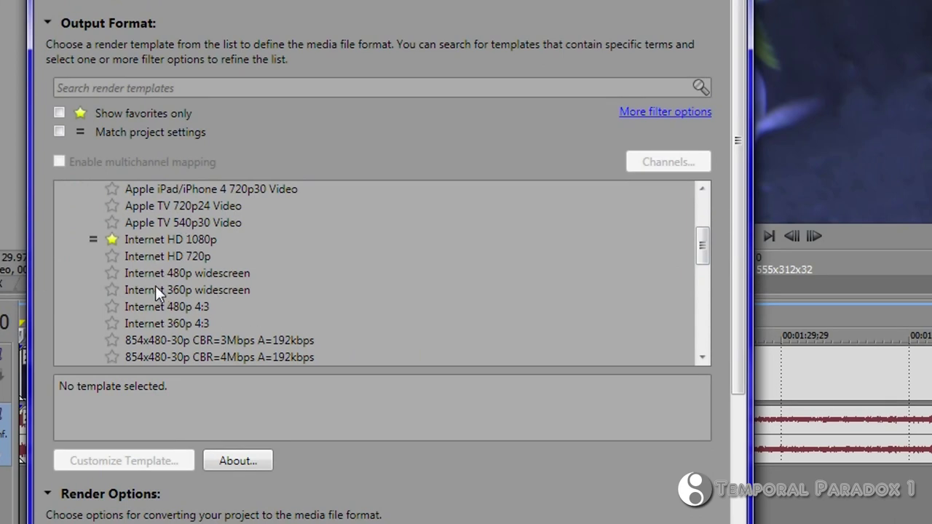
click(183, 261)
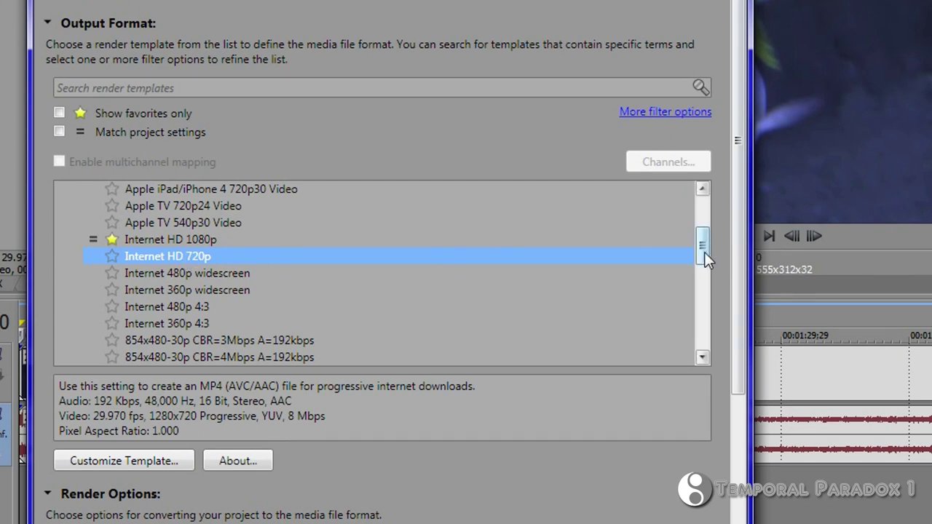
drag(705, 252, 705, 242)
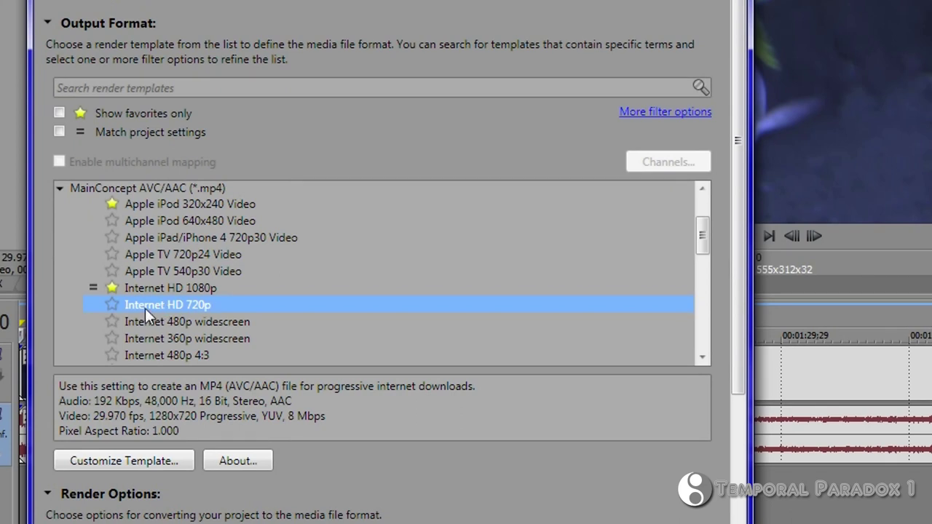
- Customize Internet HD 720p, uncheck Allow source to adjust frame rate, and view its audio settings
click(158, 458)
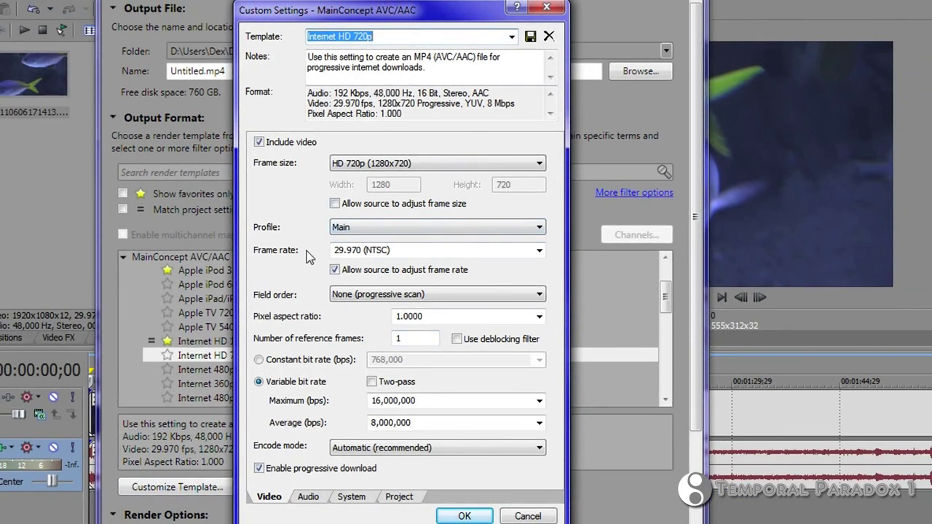
click(336, 270)
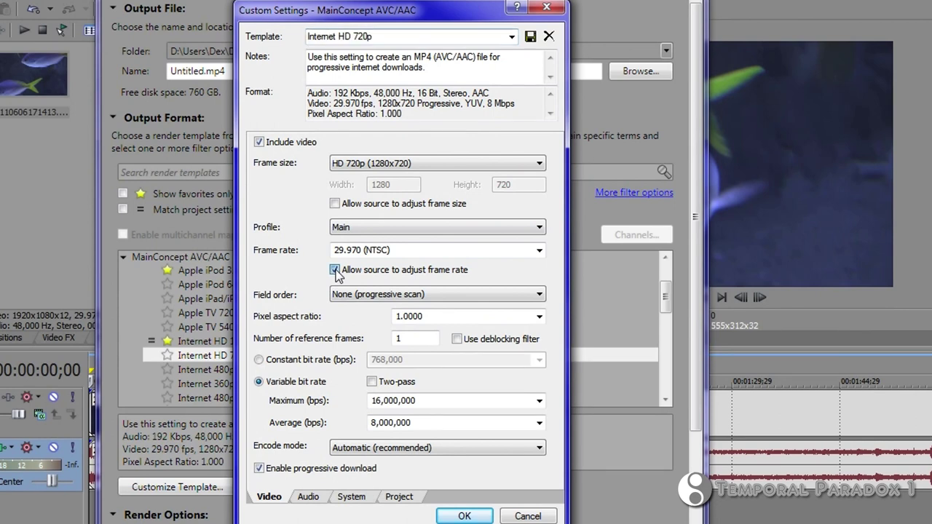
click(336, 270)
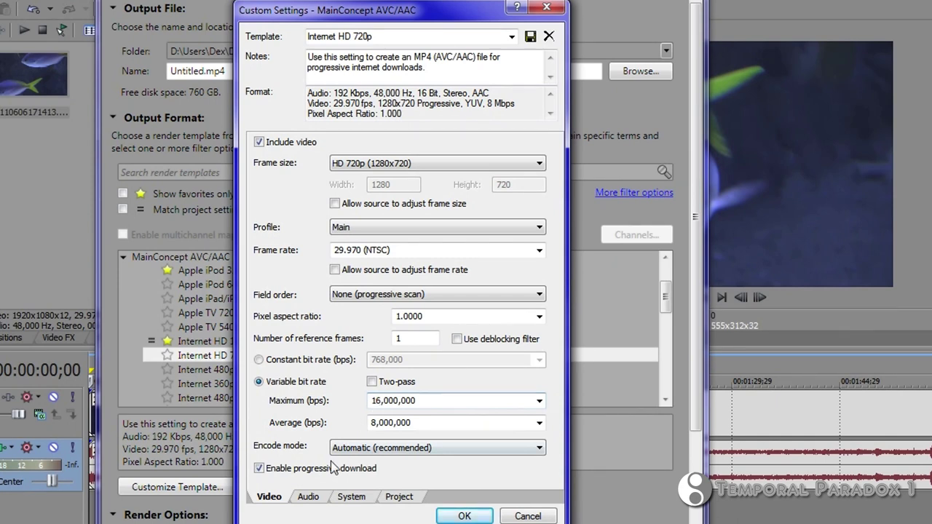
click(307, 498)
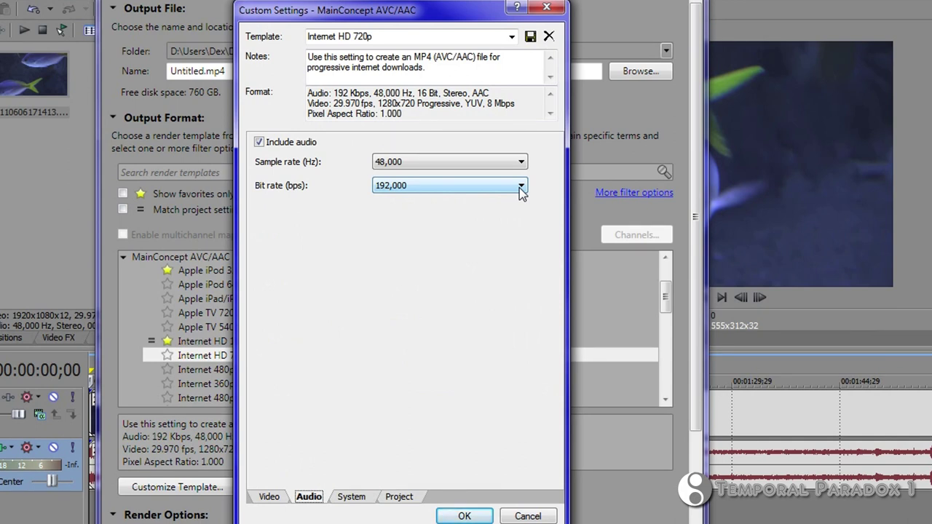
- Keep audio bit rate at 192,000, run Check GPU on the System tab, and return to Video
click(521, 187)
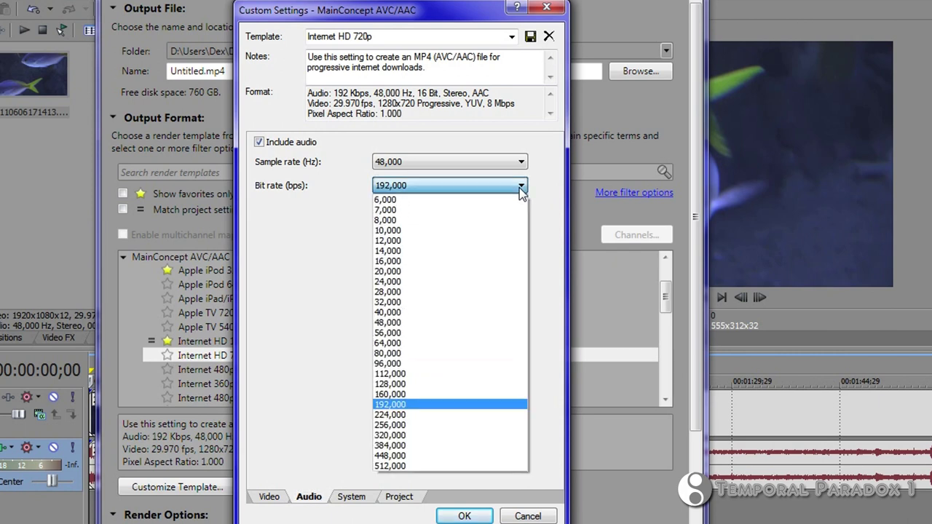
click(509, 407)
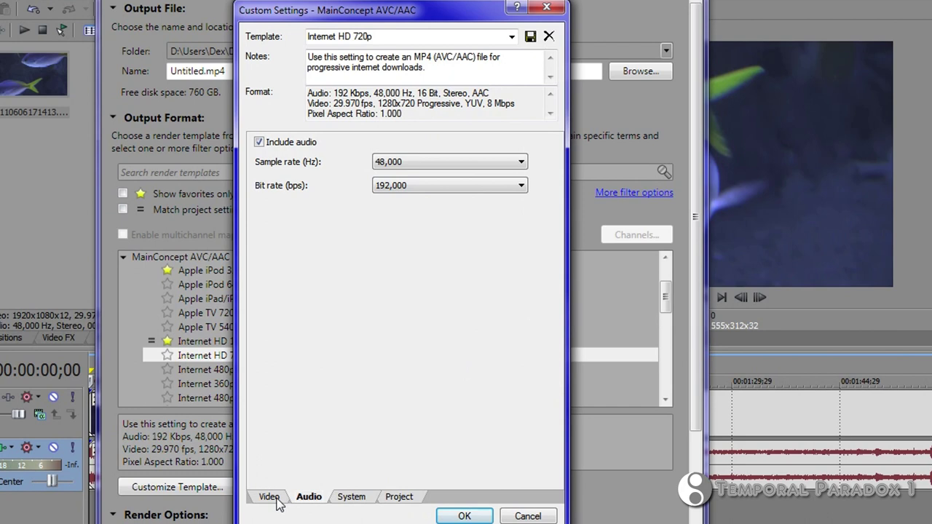
click(357, 497)
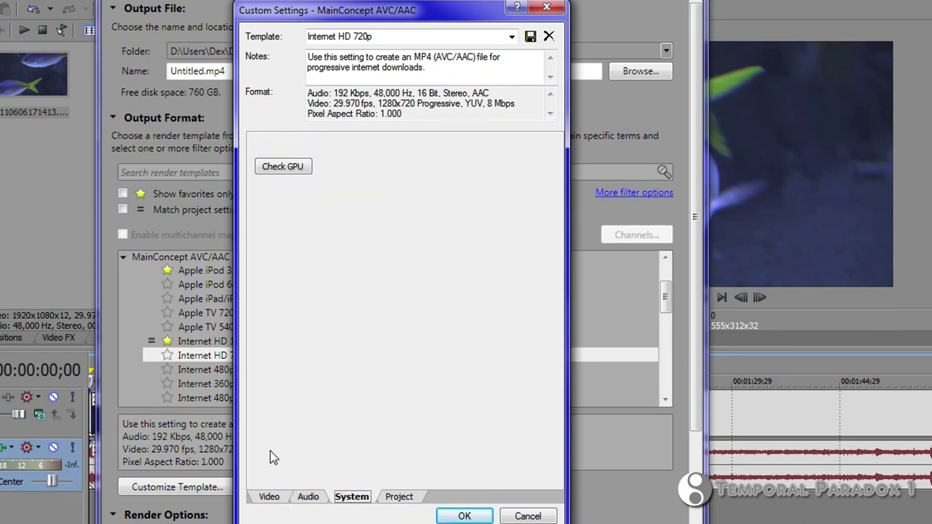
click(281, 171)
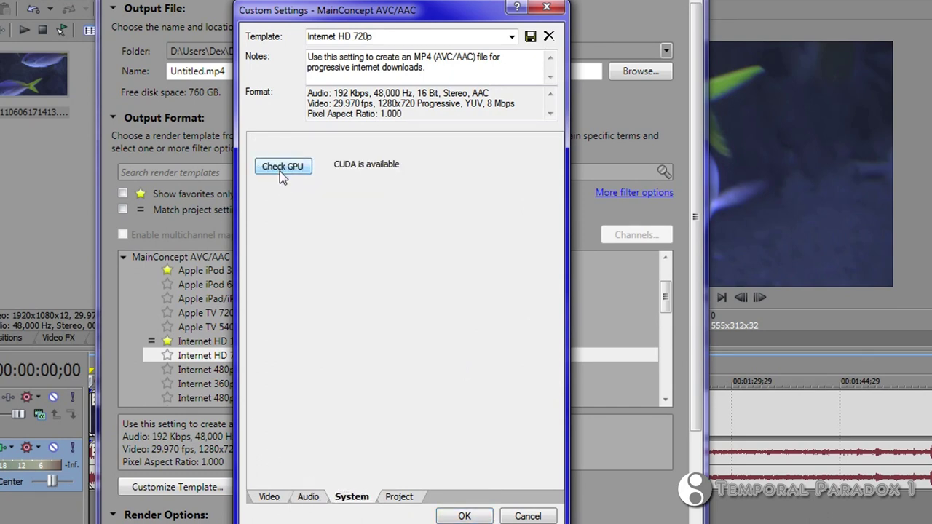
click(401, 496)
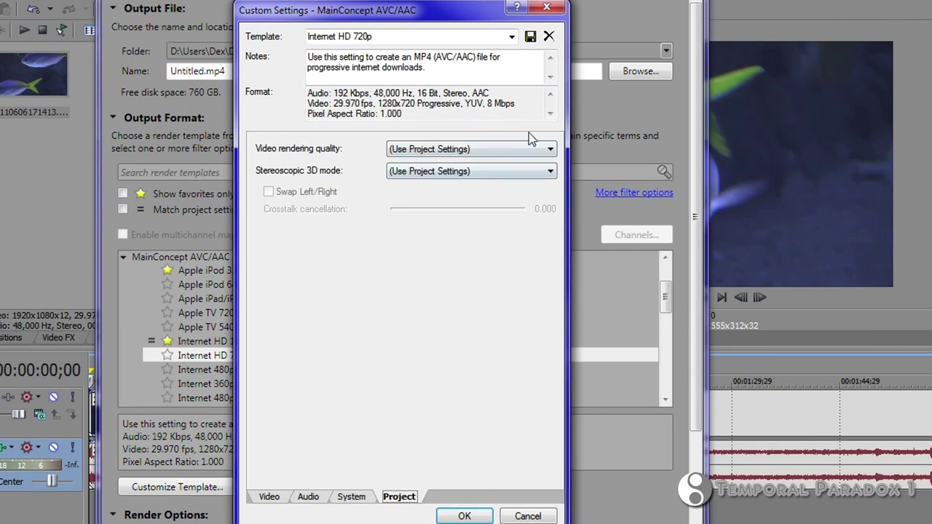
click(269, 497)
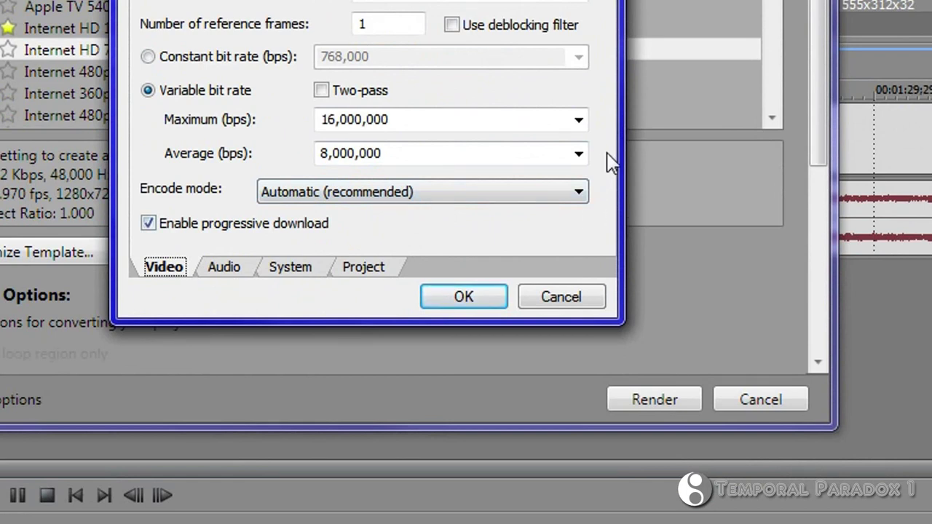
- Set encode mode to render using GPU if available and save the Internet HD 720p (*) template
click(581, 193)
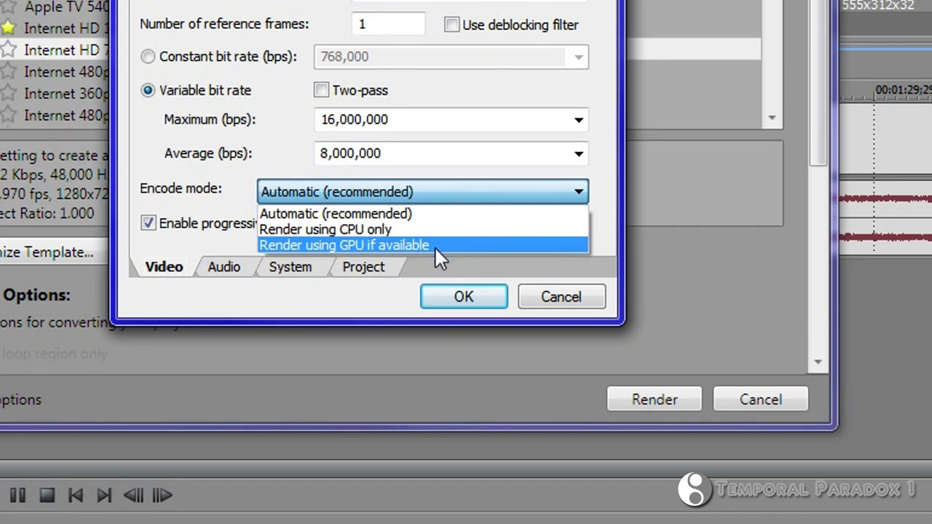
click(437, 245)
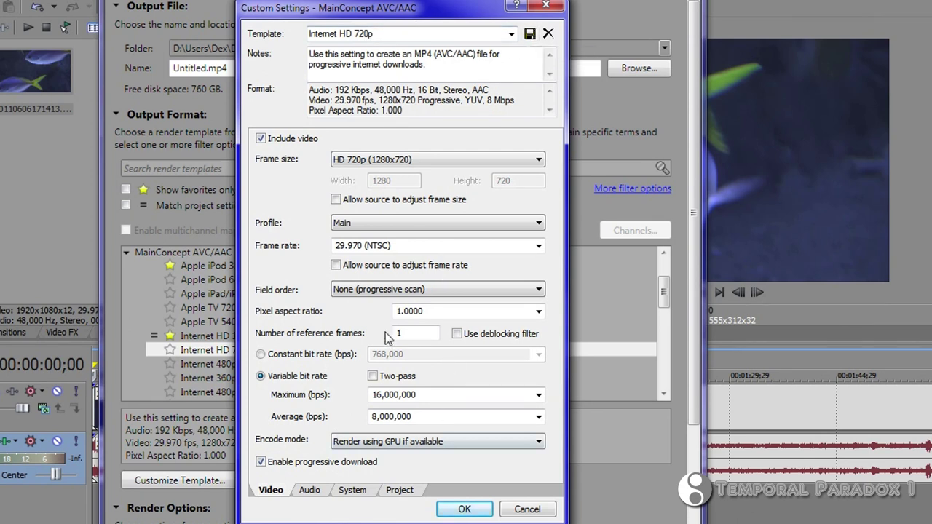
click(464, 509)
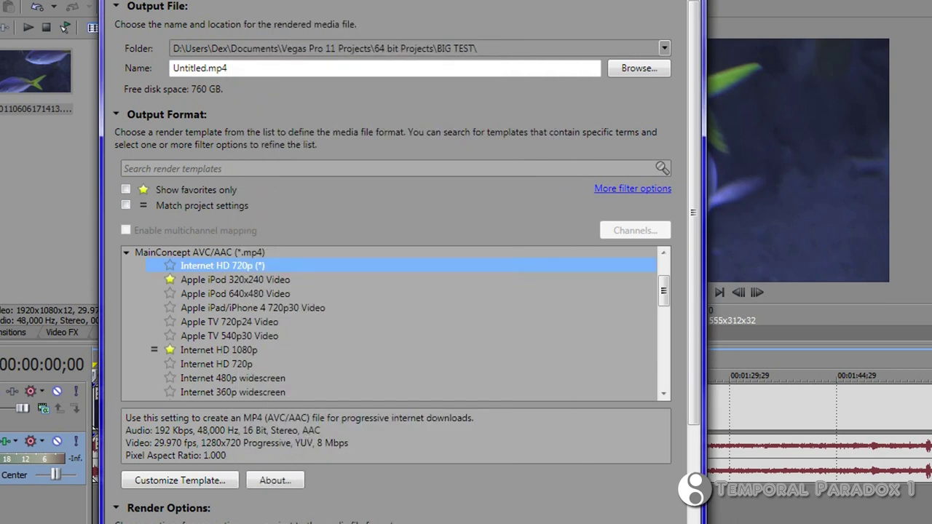
- Customize Internet HD 1080p without source frame-rate adjustment, keeping a 12,000,000 average bit rate
click(217, 355)
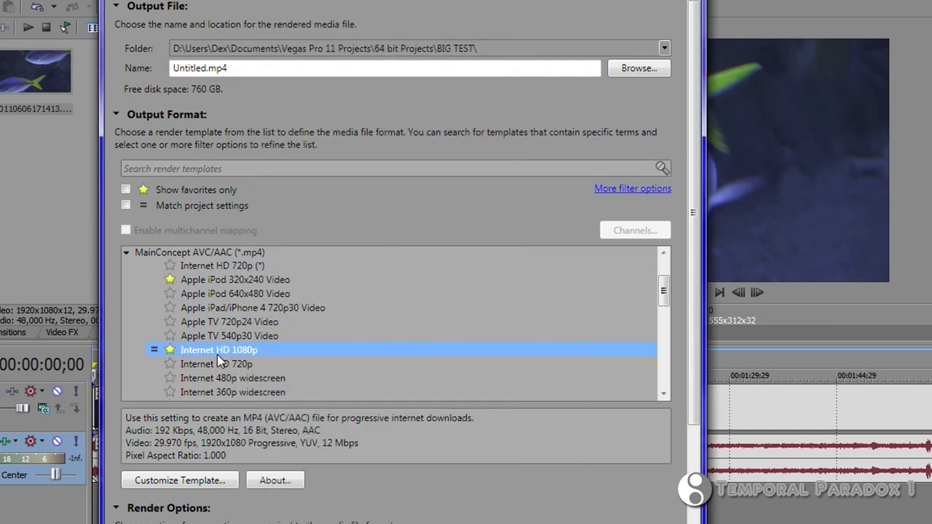
click(215, 486)
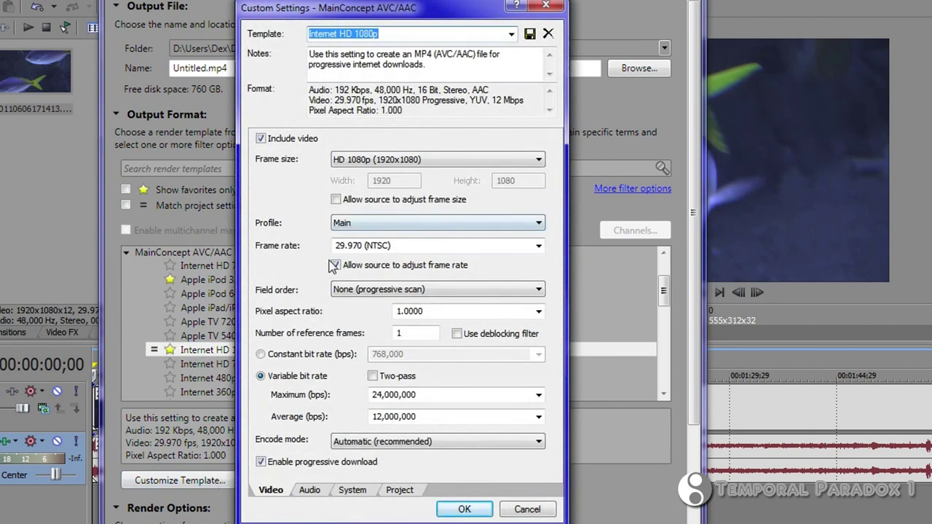
click(335, 265)
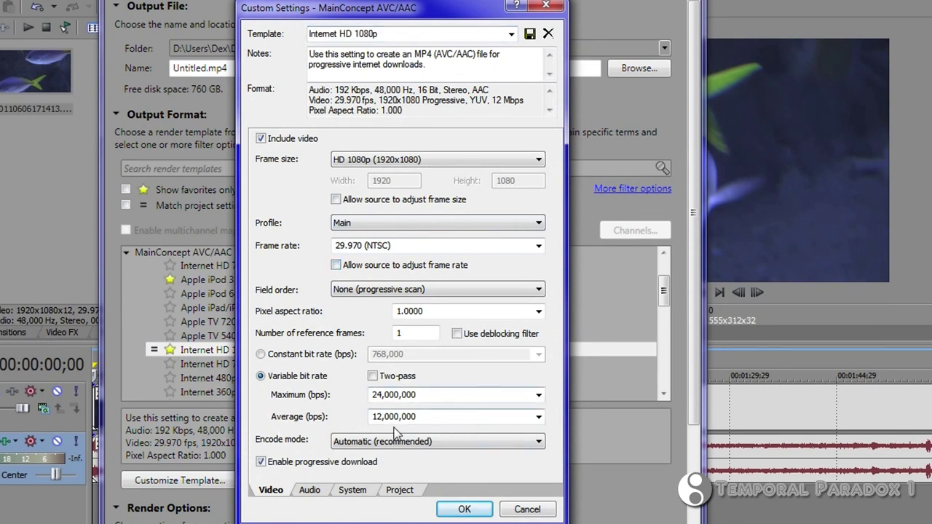
click(539, 418)
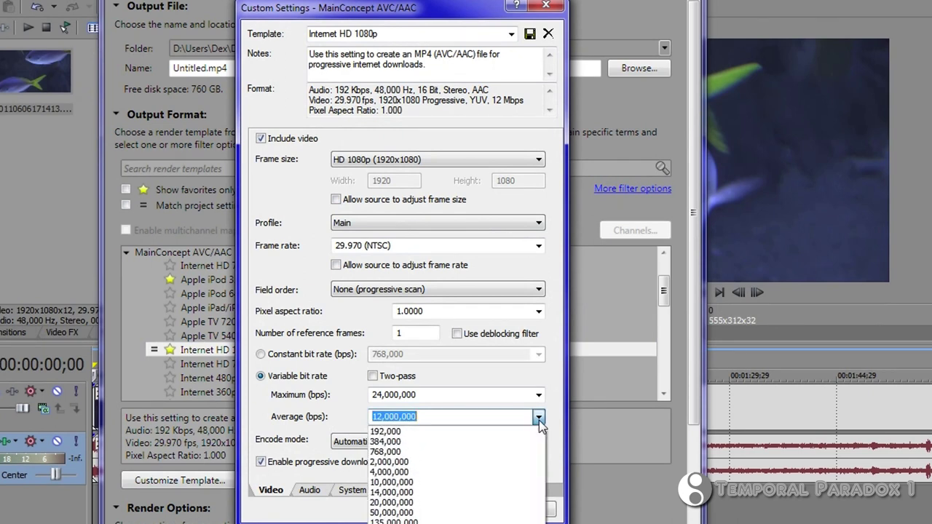
click(538, 427)
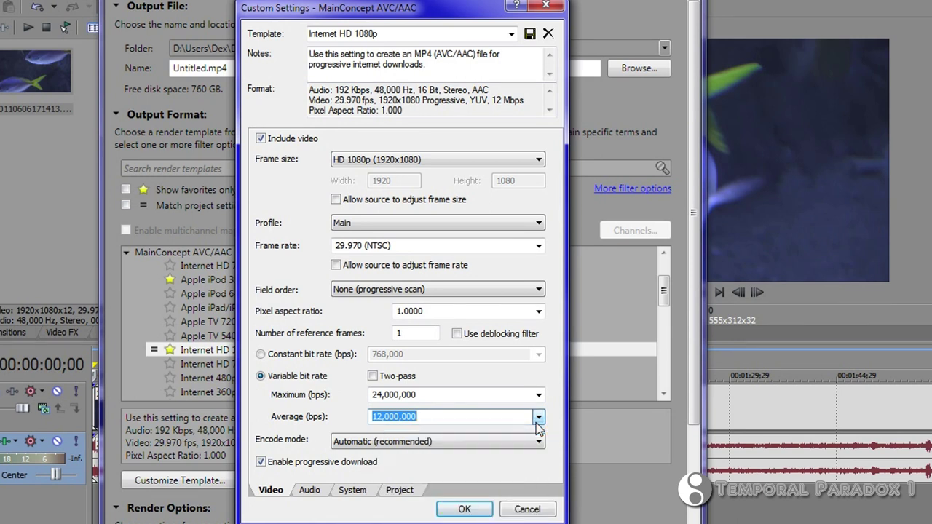
click(479, 511)
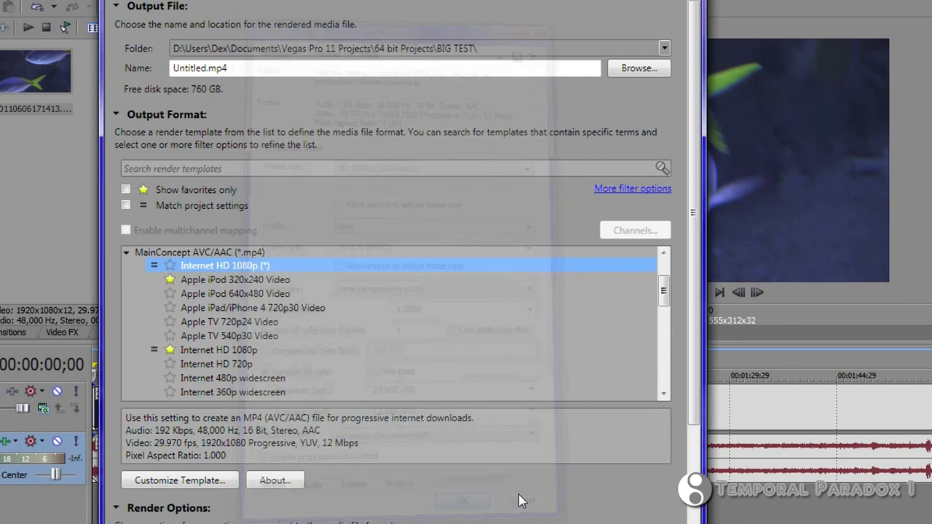
- Collapse MainConcept AVC/AAC and select Windows Media Video V11's 6 Mbps HD 720-30p Video template
click(128, 253)
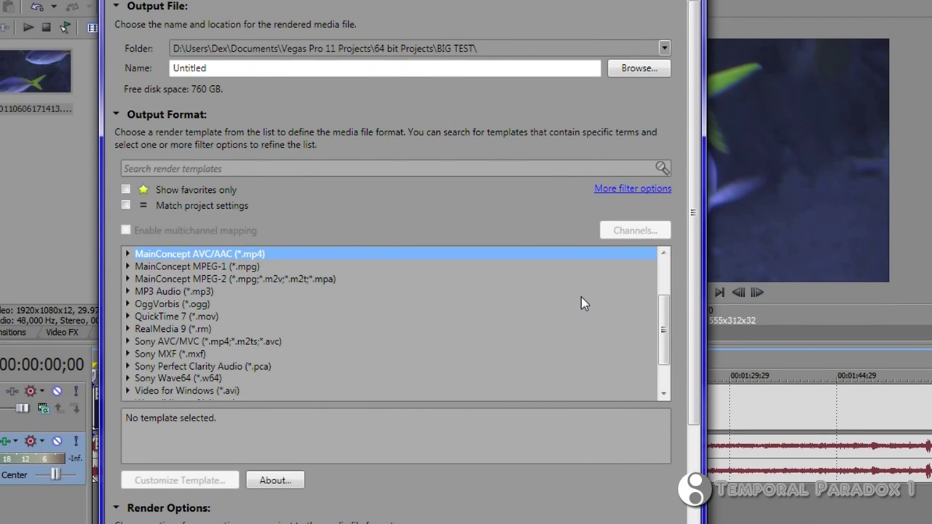
drag(666, 301, 664, 352)
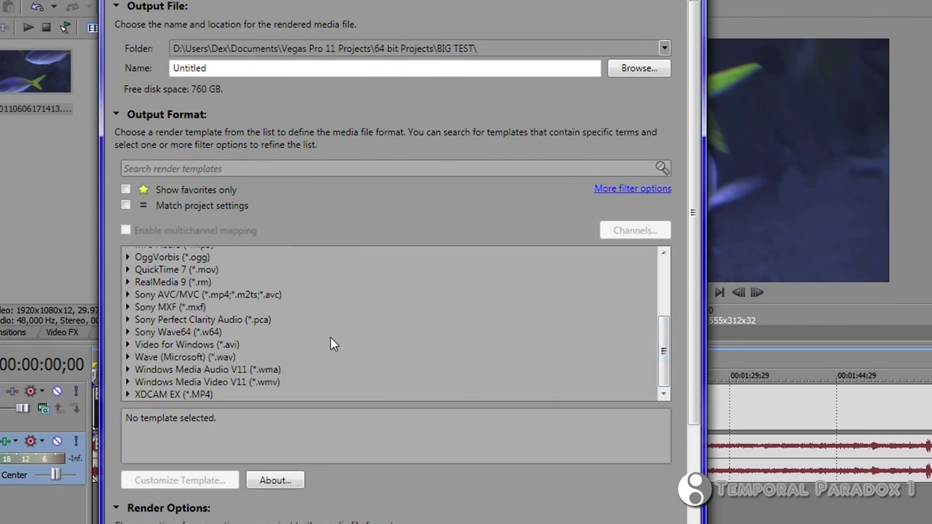
click(128, 383)
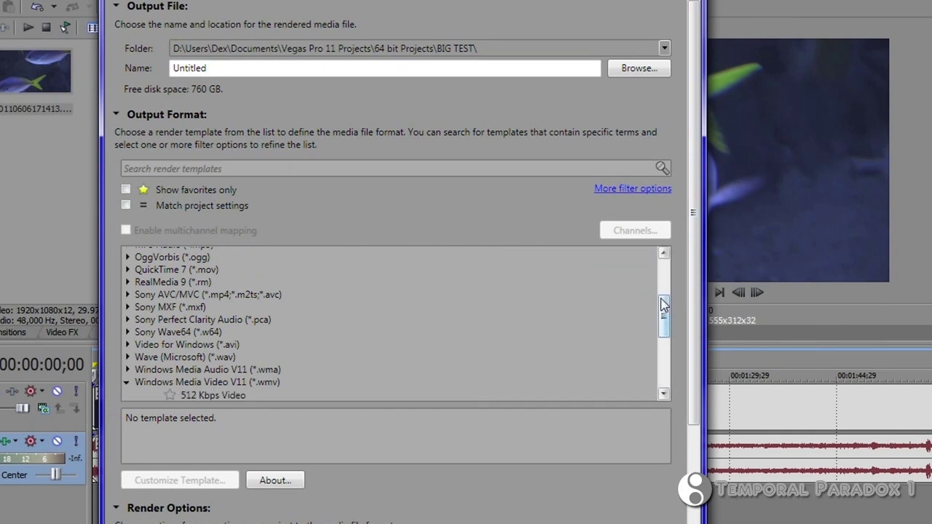
drag(664, 304, 665, 353)
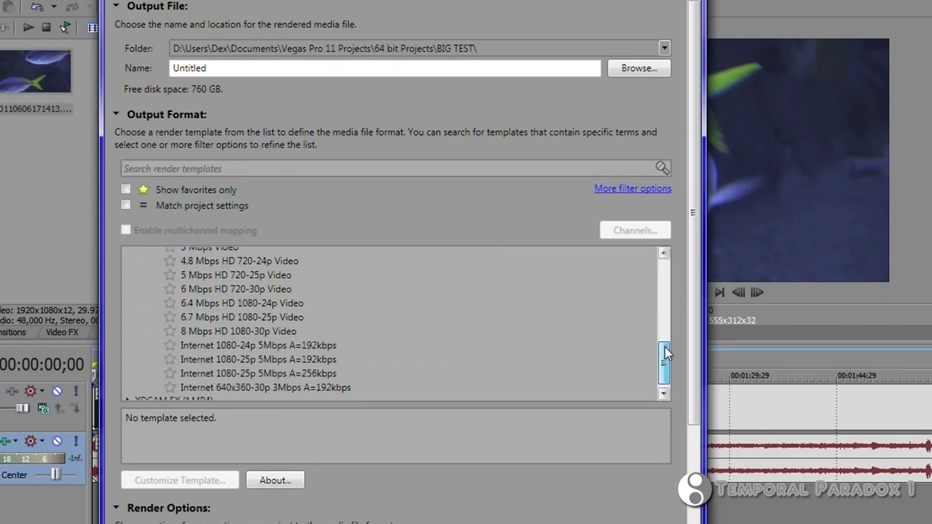
click(245, 285)
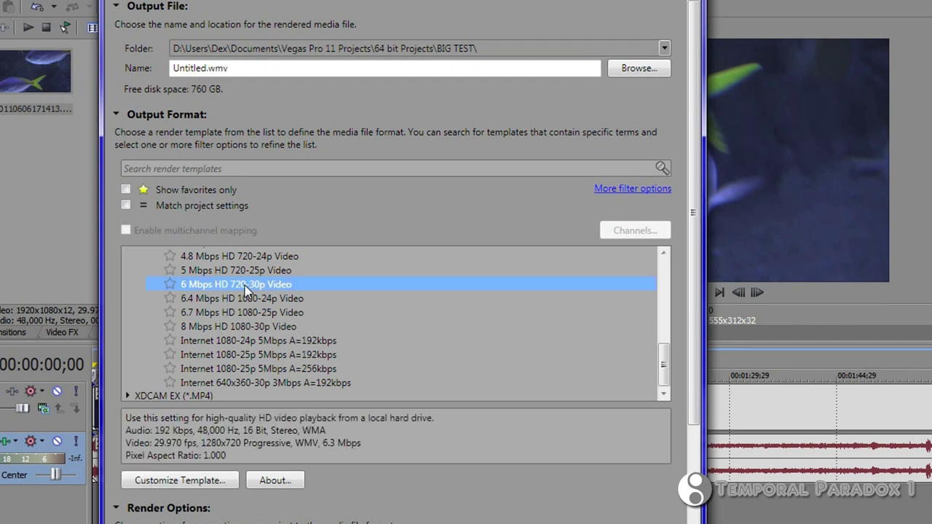
- Review the template's custom video, bit rate and audio settings, then cancel without changes
click(213, 487)
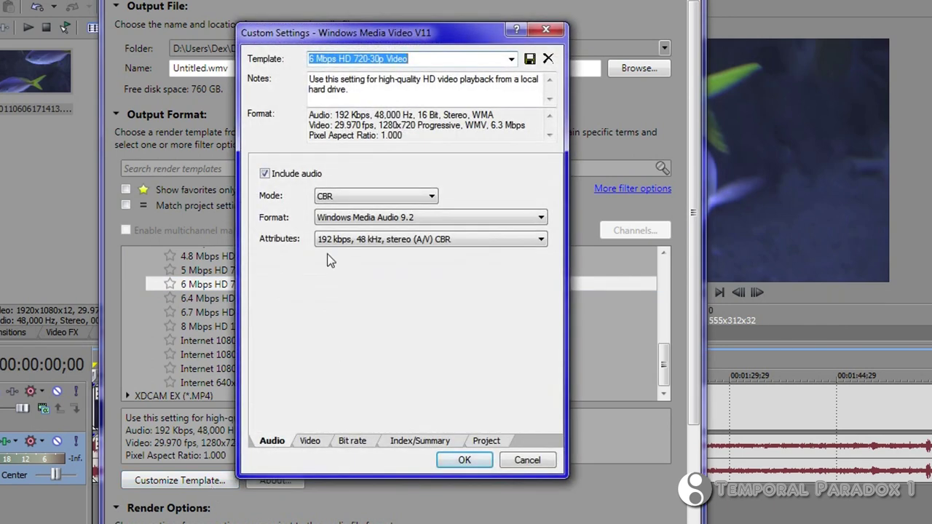
click(309, 441)
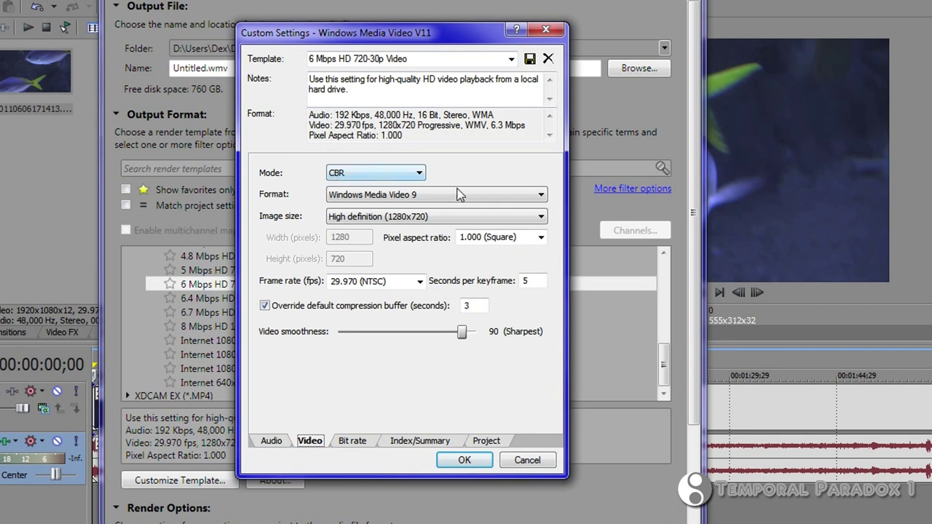
click(354, 442)
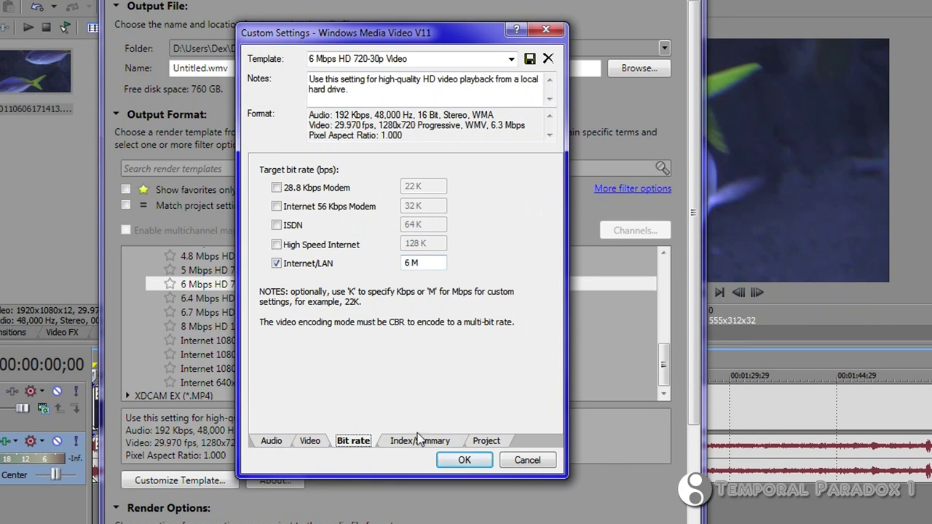
click(287, 440)
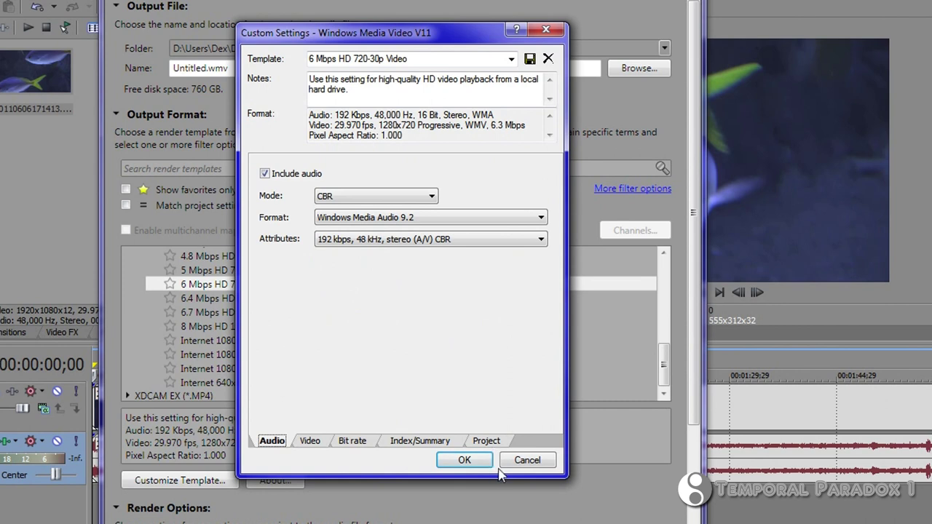
click(532, 462)
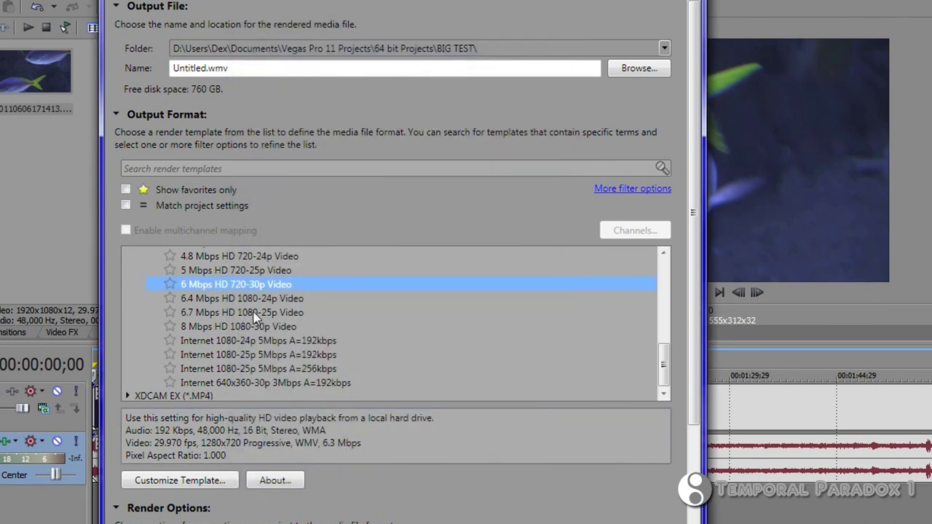
- Customise the 8 Mbps HD 1080-30p Video template: keep its original image size and use 1.000 square pixel aspect
click(236, 328)
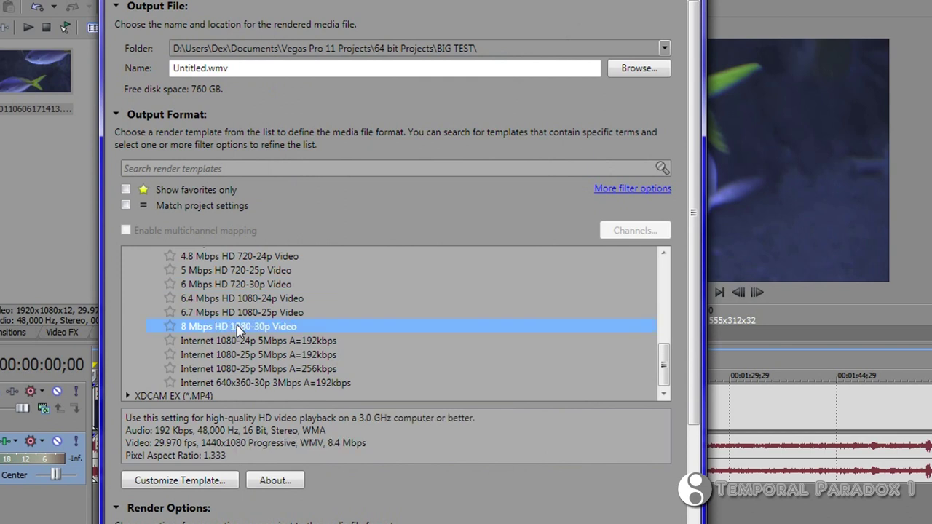
click(209, 480)
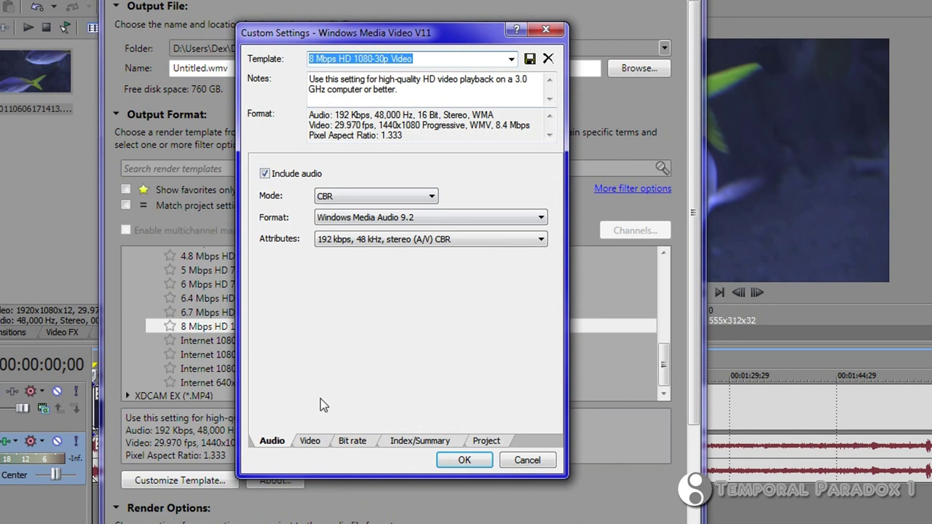
click(310, 442)
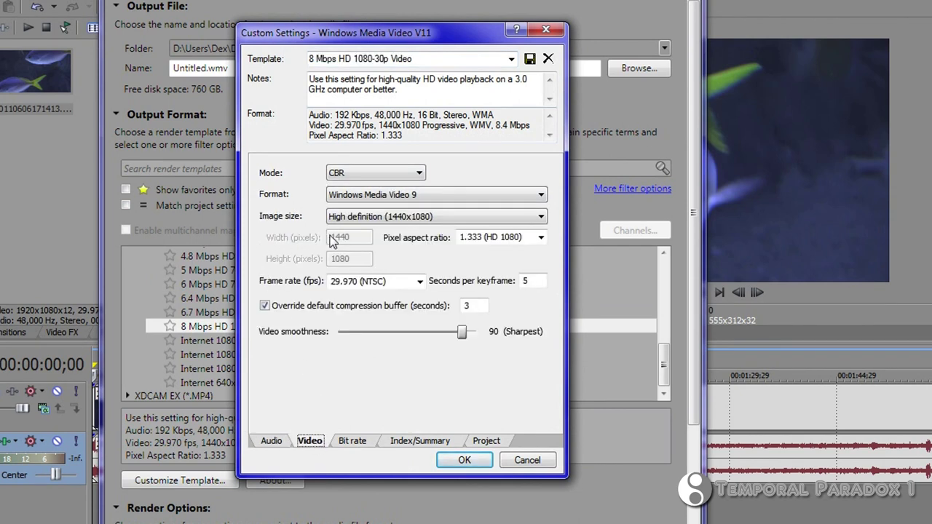
click(395, 218)
click(542, 219)
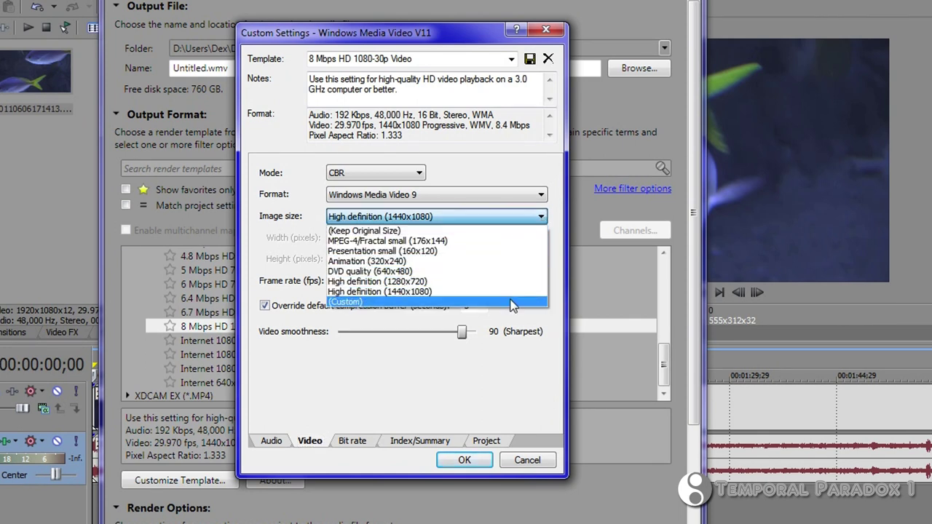
click(512, 302)
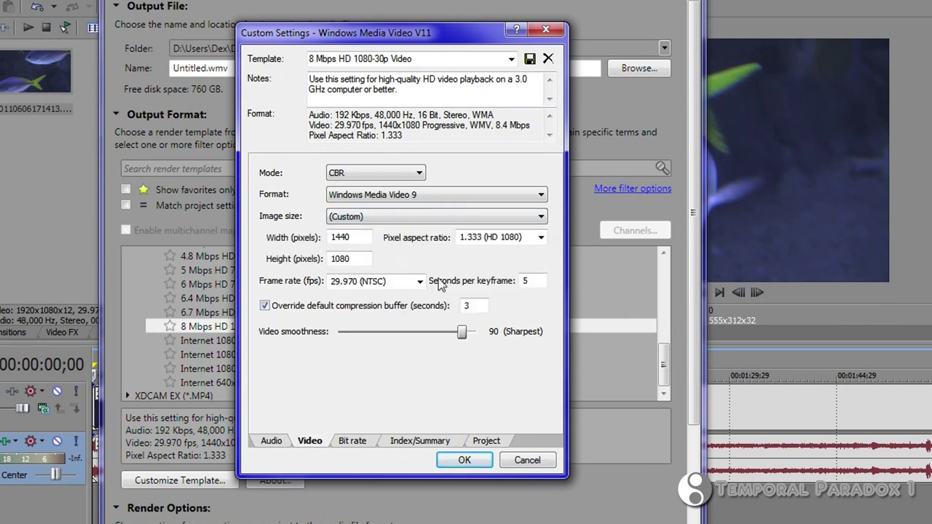
click(542, 216)
click(539, 241)
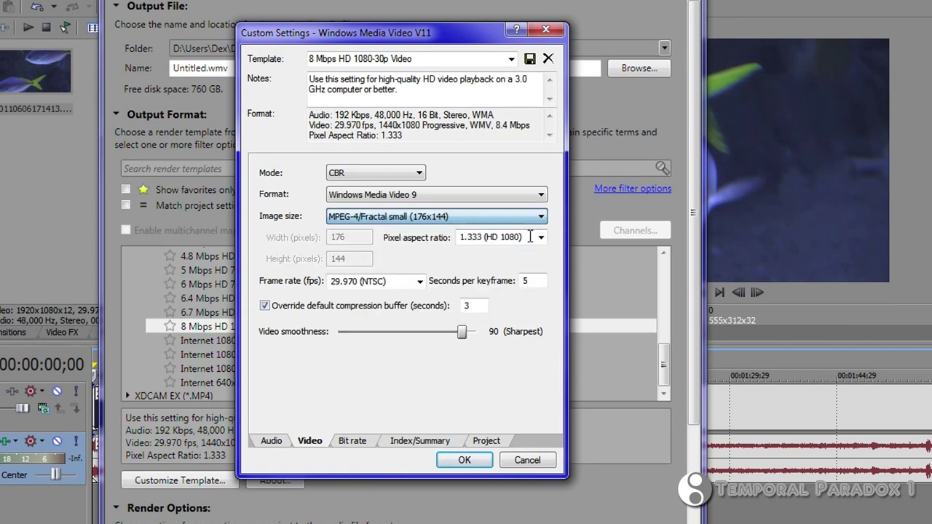
click(539, 218)
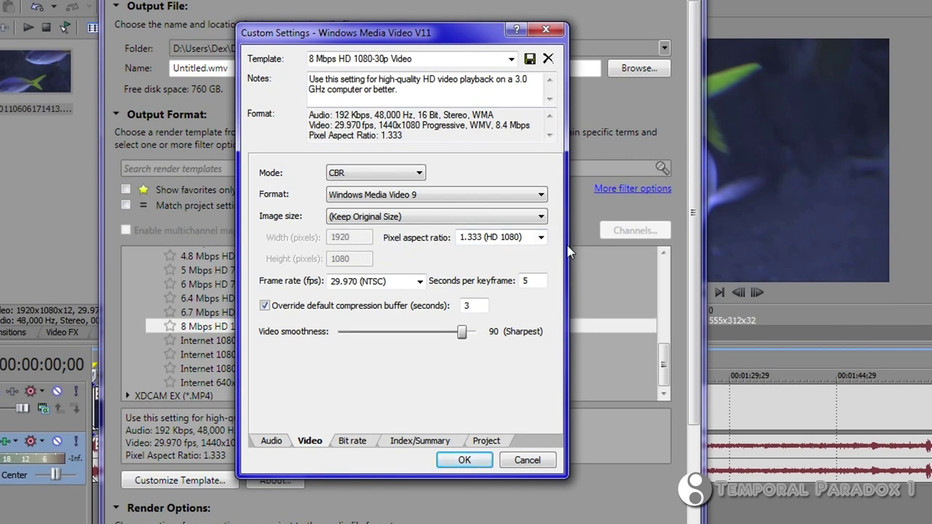
click(541, 238)
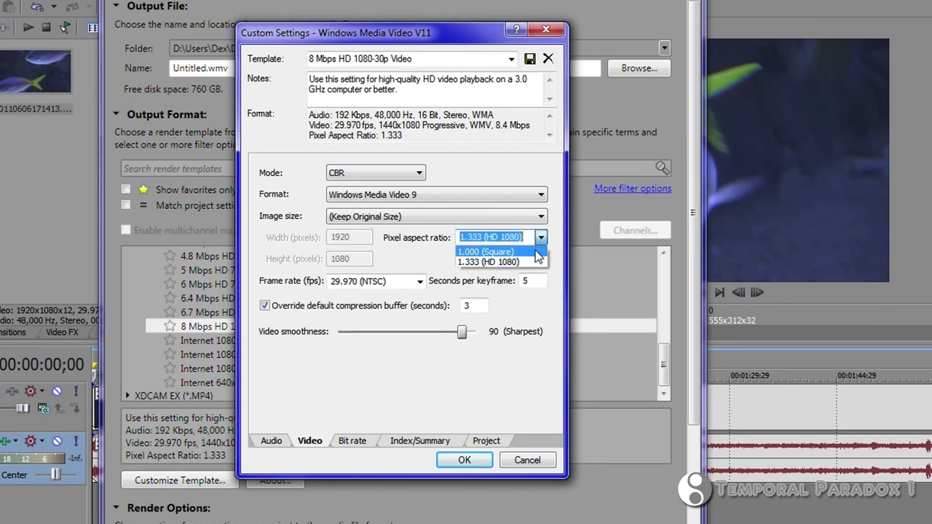
click(538, 252)
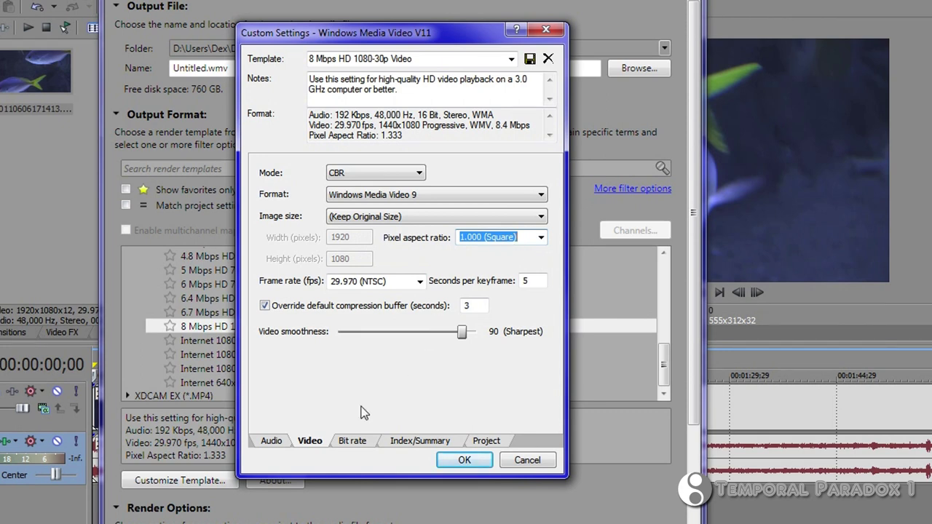
- Review the bit rate and audio settings, then save as template '8 Mbps HD 1080-30p Video dex'
click(353, 441)
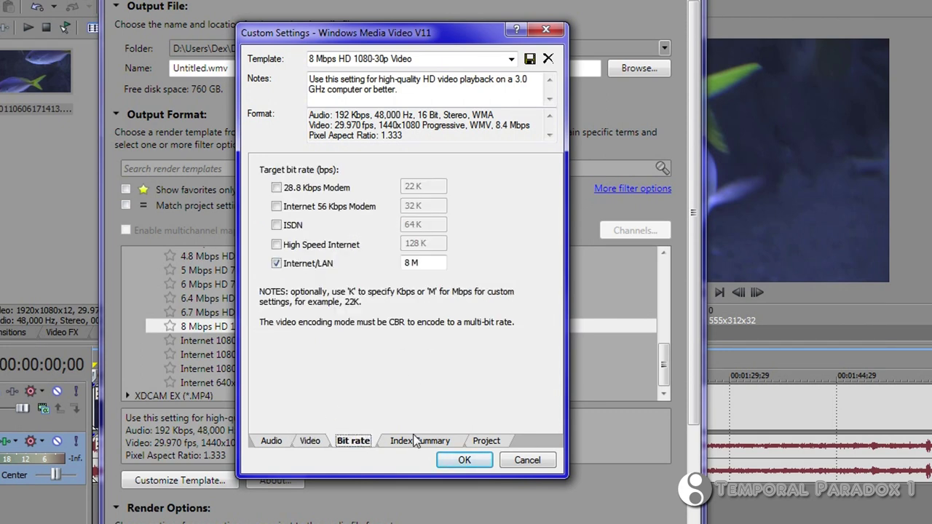
click(306, 442)
click(271, 442)
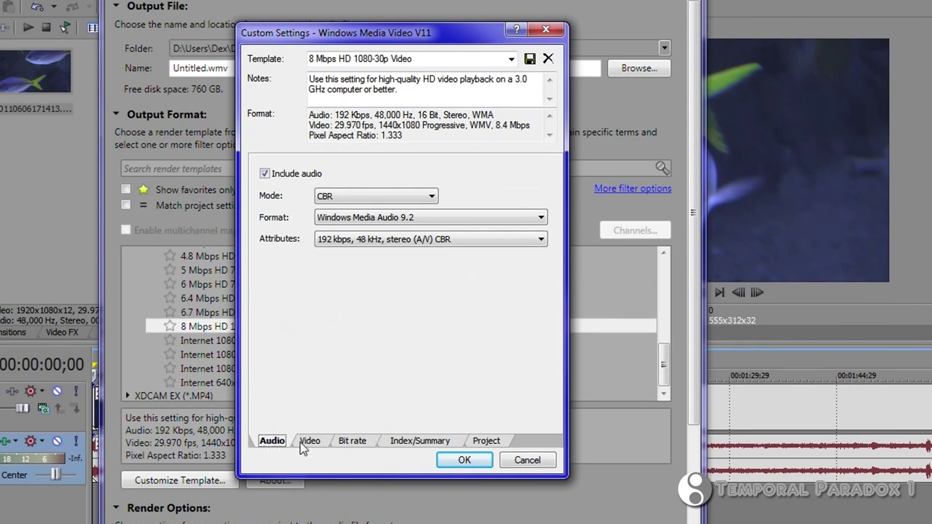
click(421, 58)
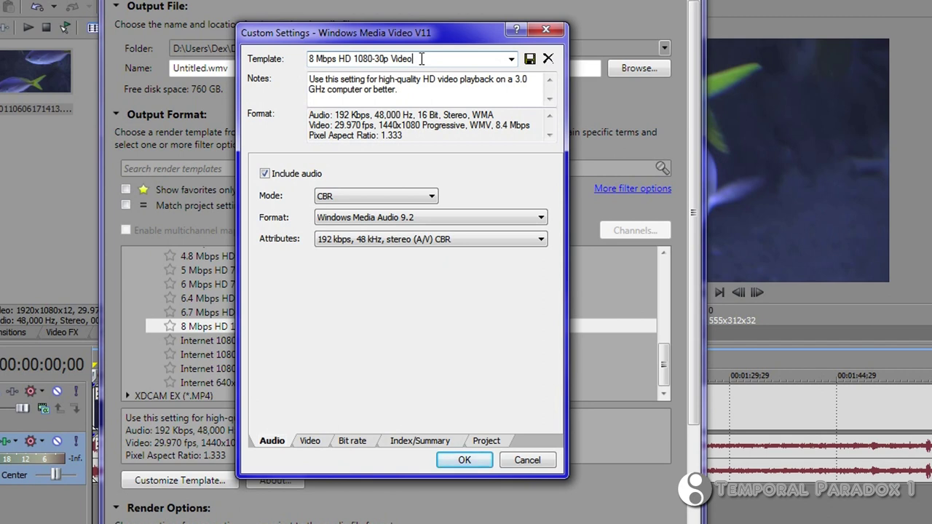
text(d)
text(ex)
click(529, 59)
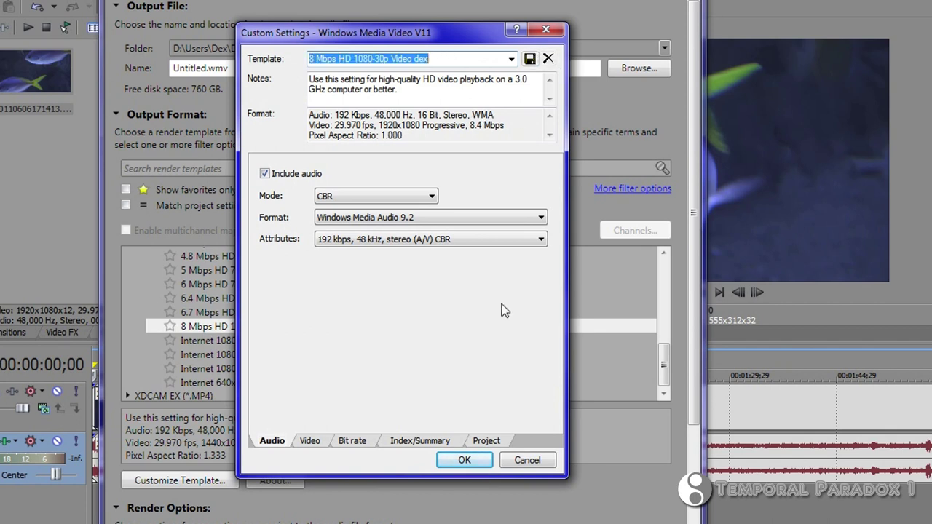
- Accept the custom settings with OK to return to the collapsed render template list
click(463, 460)
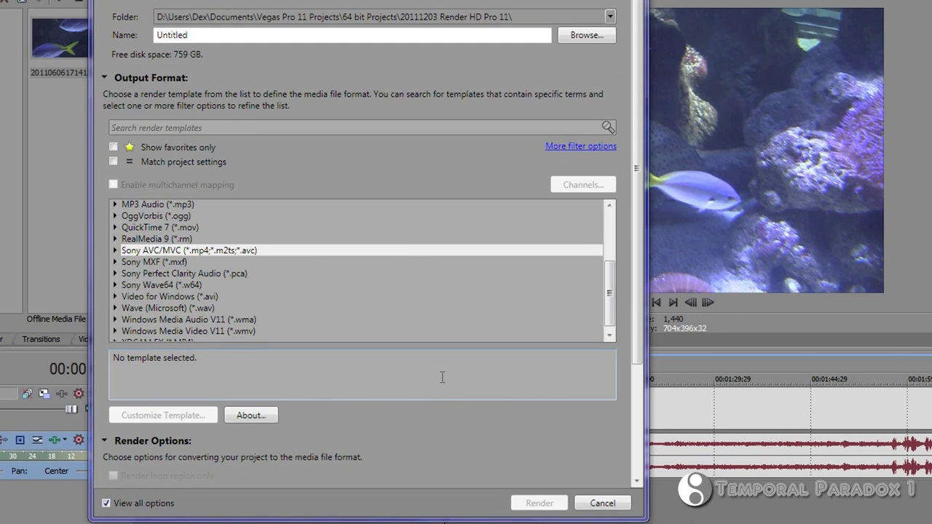
- Customise the Memory Stick QVGA - 512 Kbps AVC template with AVC video format at 1920x1080
click(115, 251)
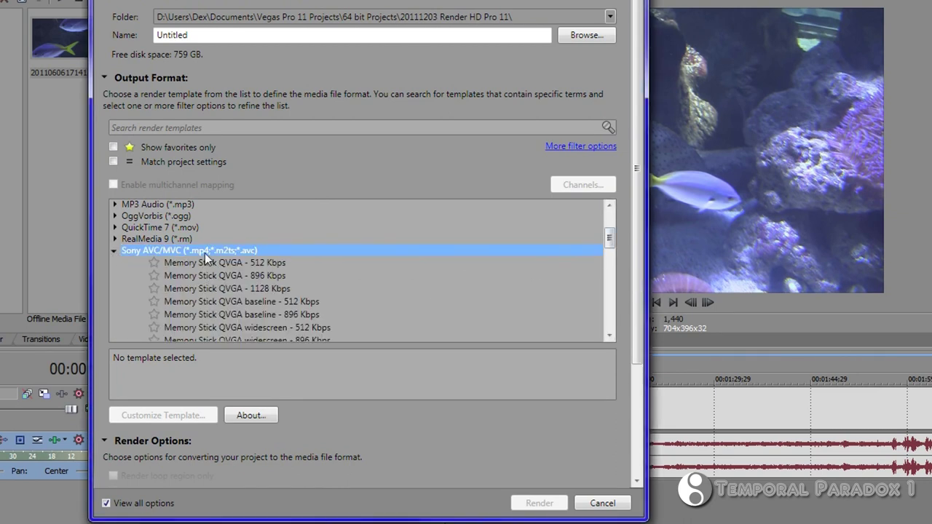
click(193, 263)
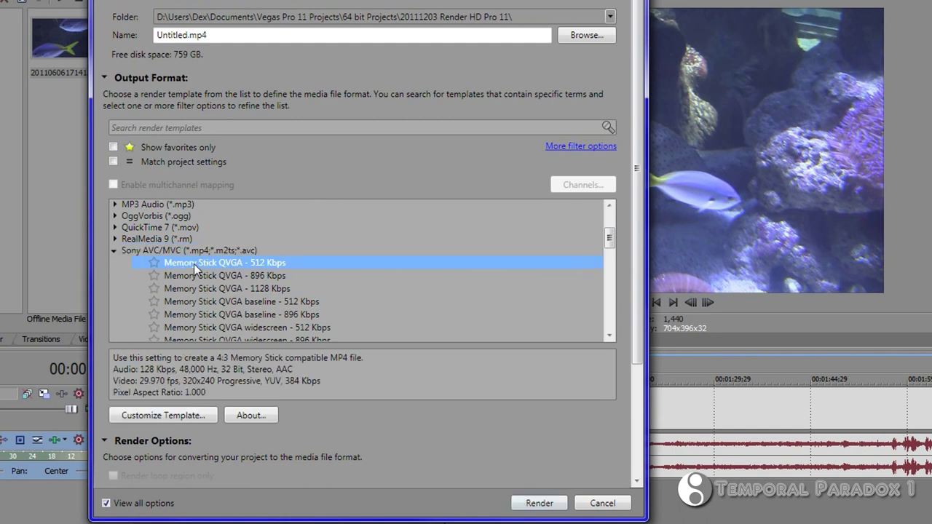
click(185, 416)
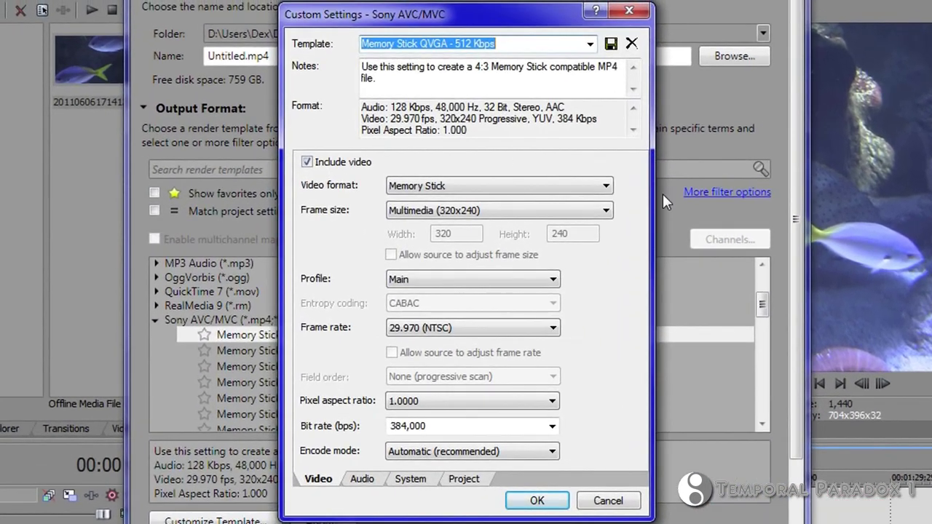
click(605, 190)
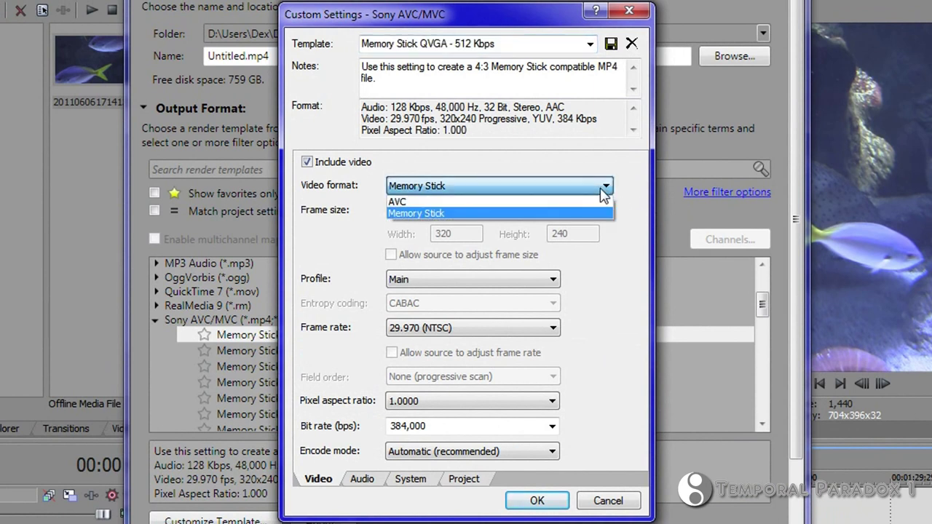
click(592, 202)
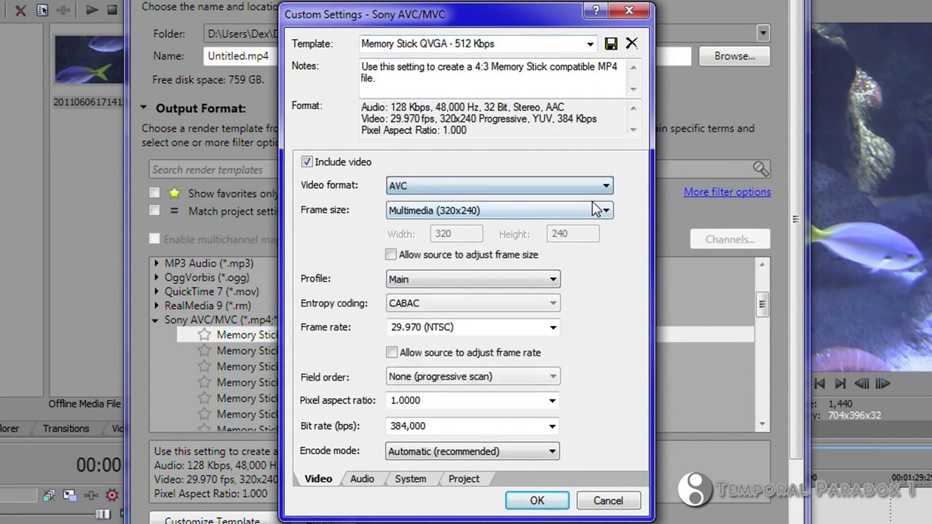
click(605, 212)
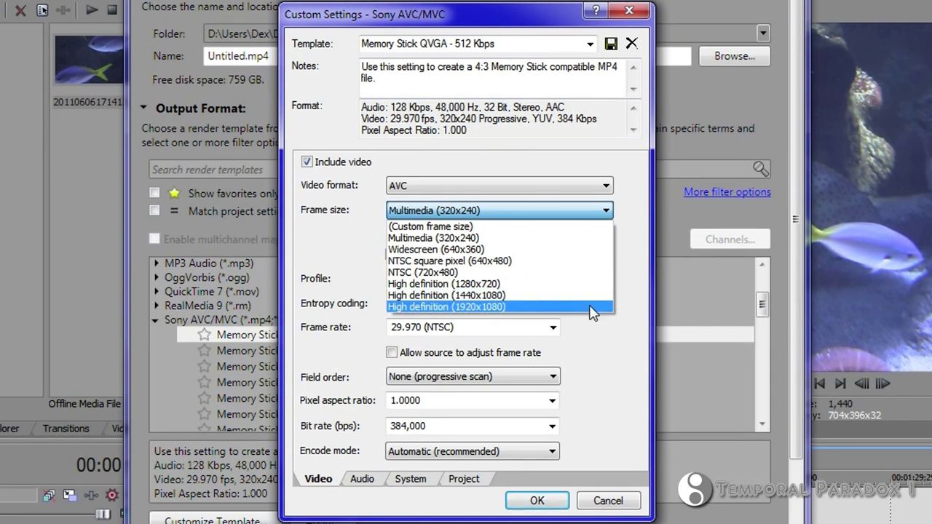
click(592, 307)
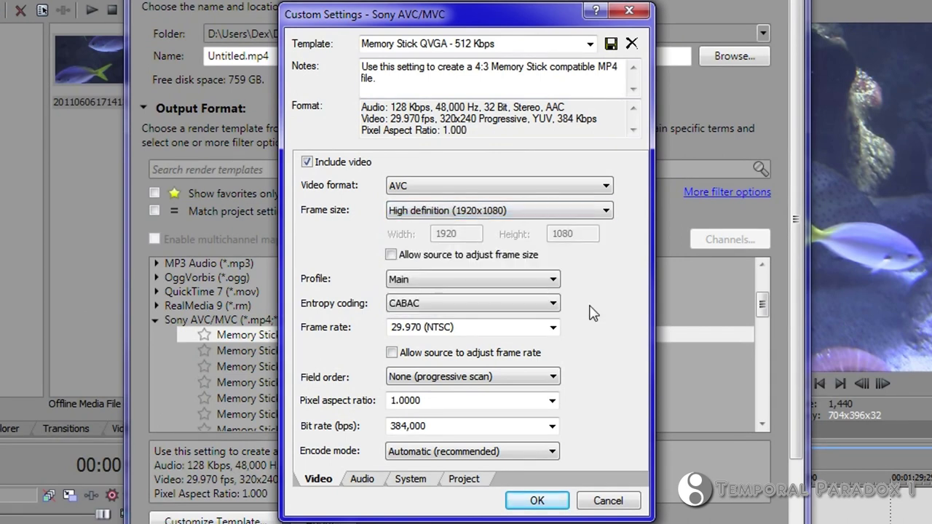
- Set profile Baseline, entropy coding CAVLC and video bit rate 10,000,000 bps
click(553, 282)
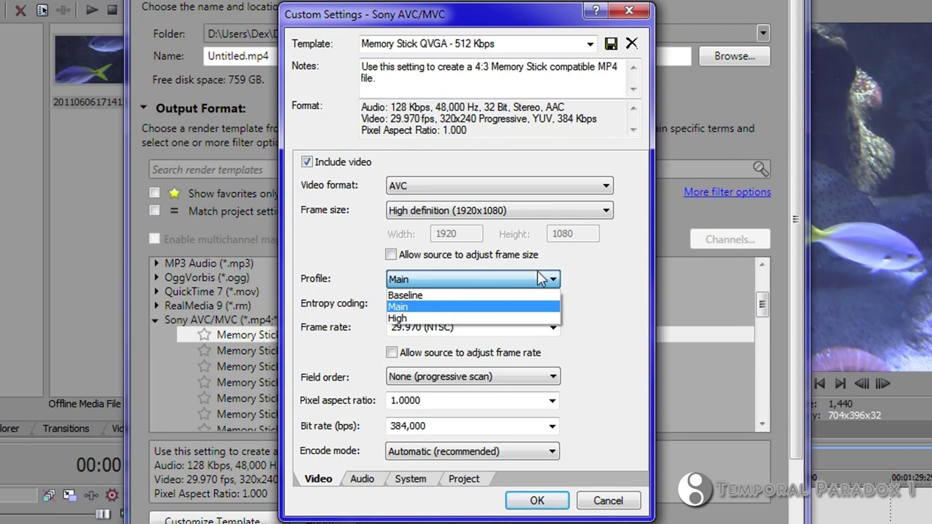
click(543, 296)
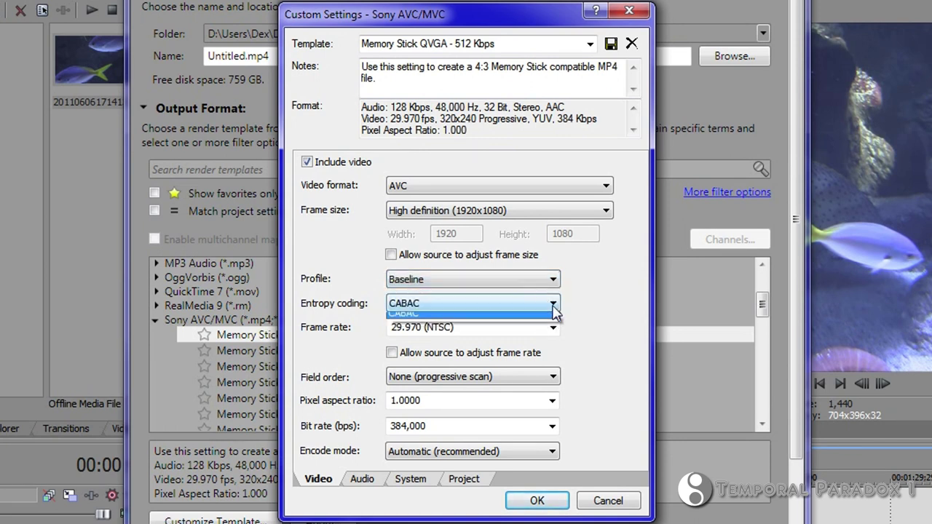
click(553, 306)
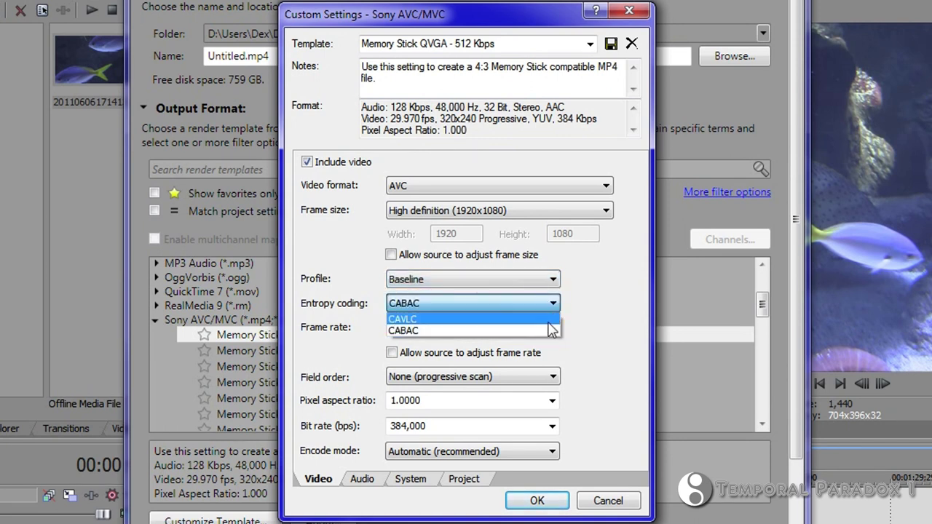
click(549, 322)
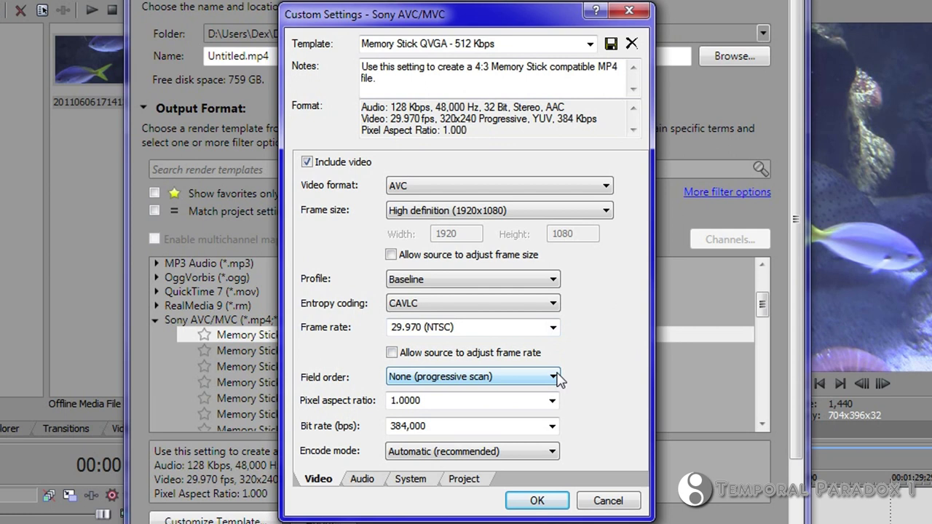
click(552, 427)
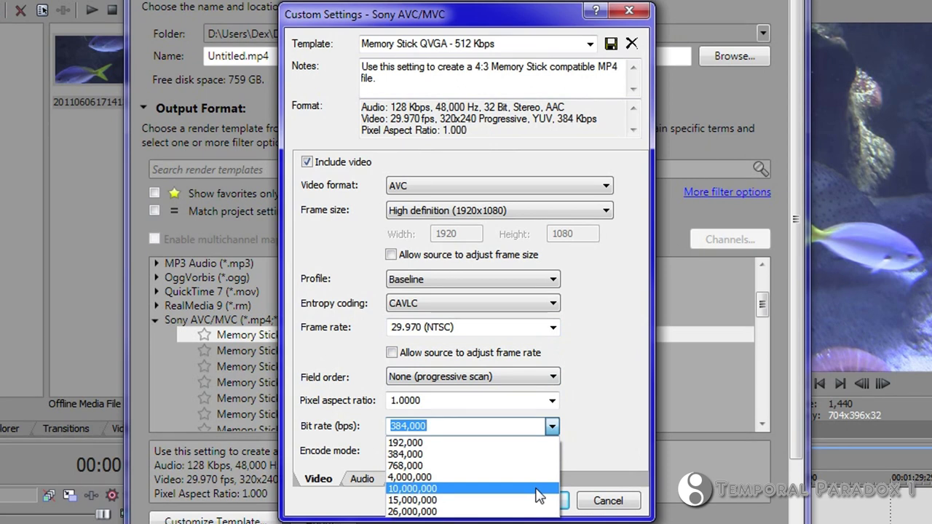
click(538, 489)
click(552, 426)
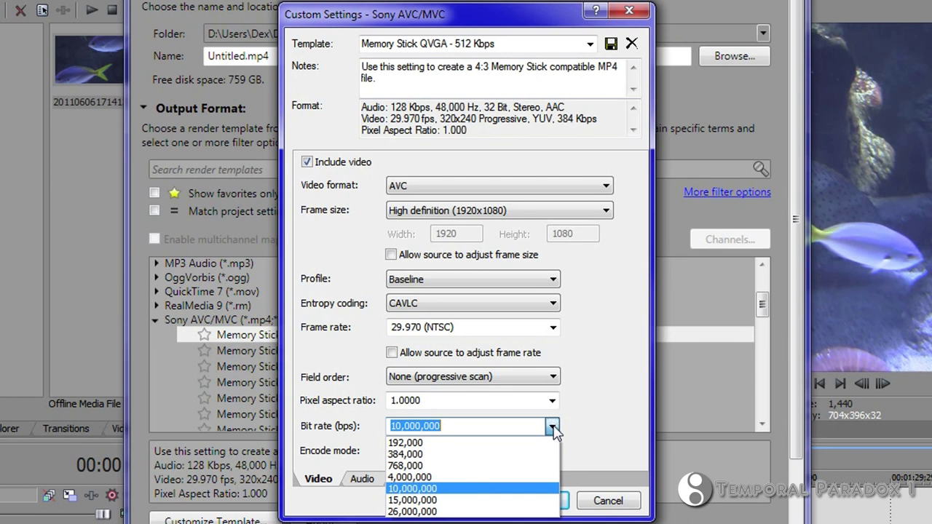
click(554, 429)
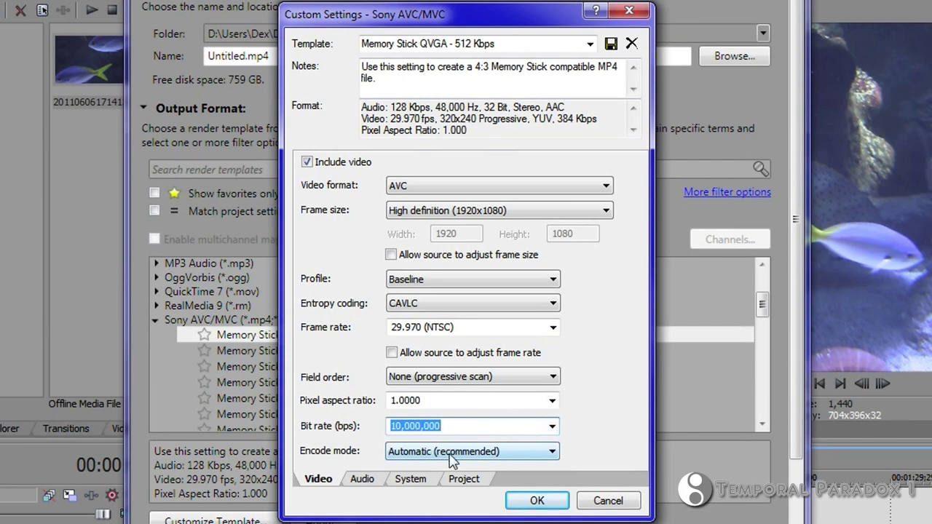
- Set audio bit rate to 192,000 bps, look over the System and Project tabs, then return to Video
click(362, 479)
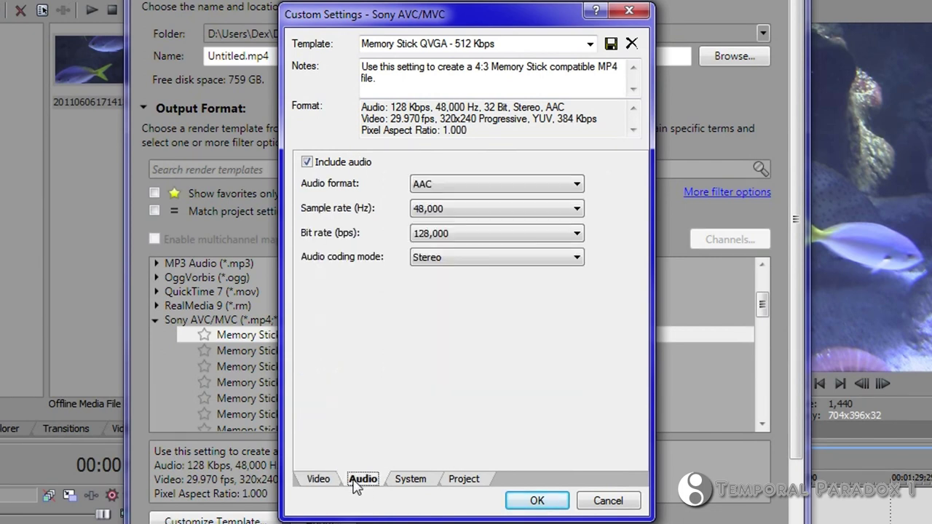
click(581, 240)
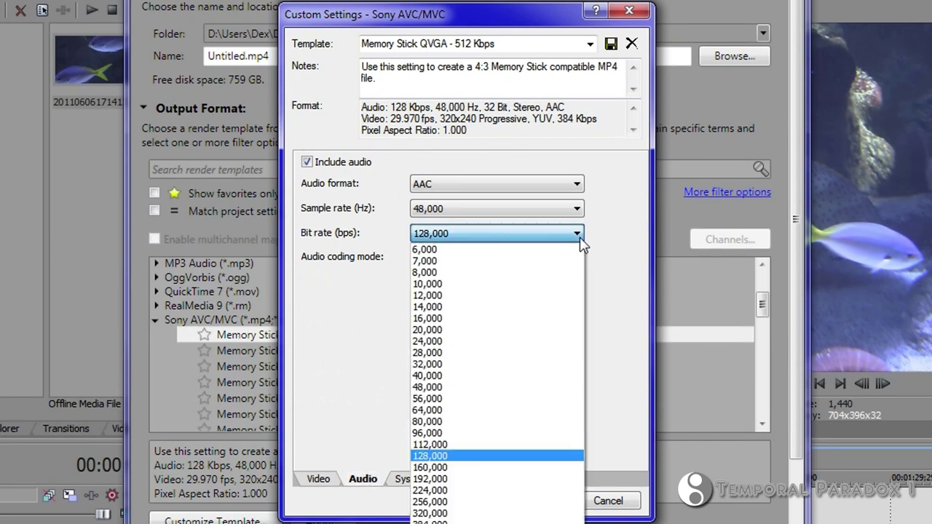
click(561, 479)
click(410, 481)
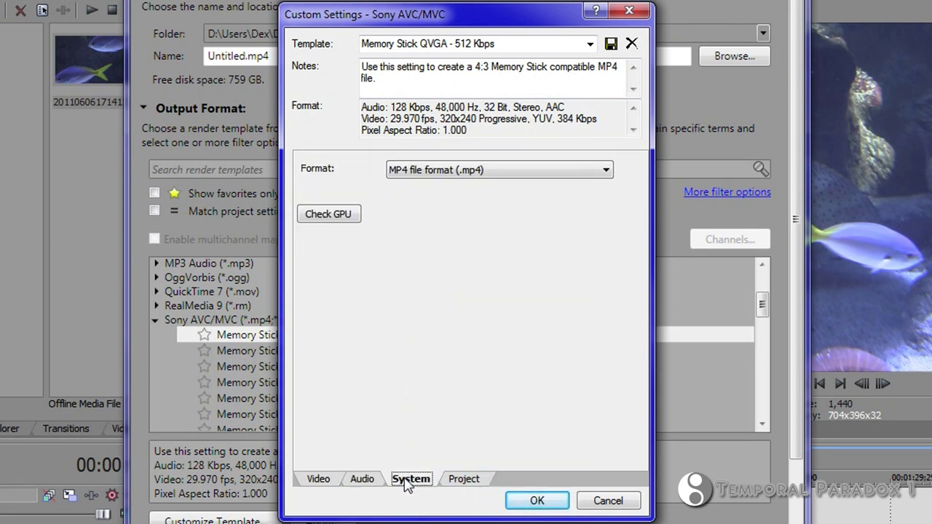
click(473, 485)
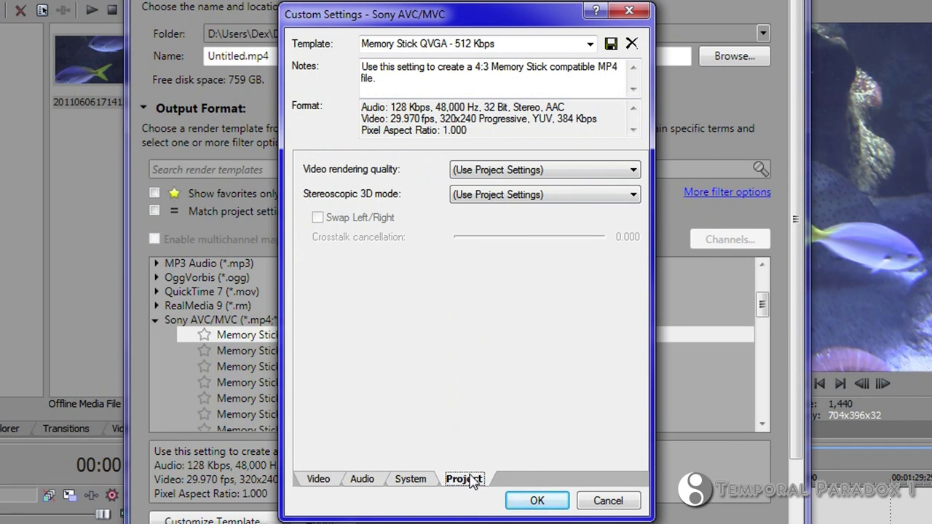
click(321, 477)
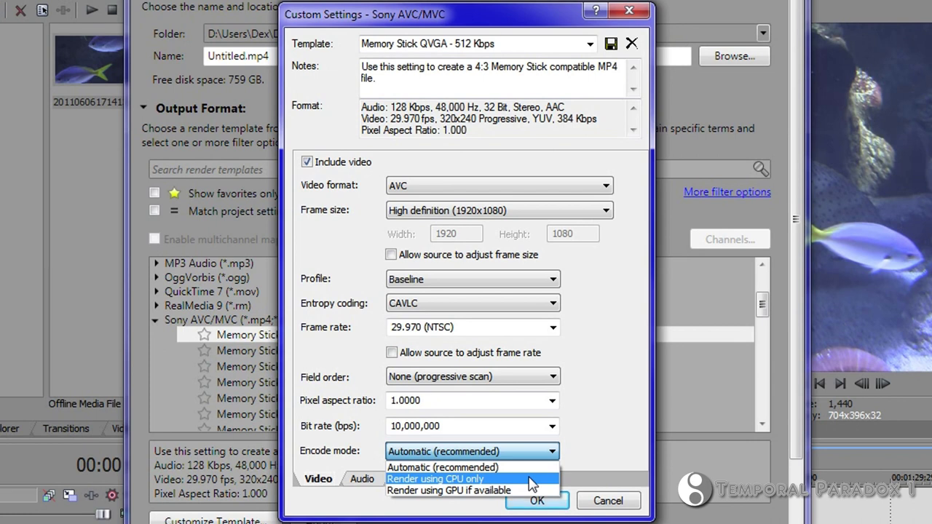
- Use GPU encoding if available and save the template as 'Internet 1080-30p 10Mbps A=192kbps'
click(535, 491)
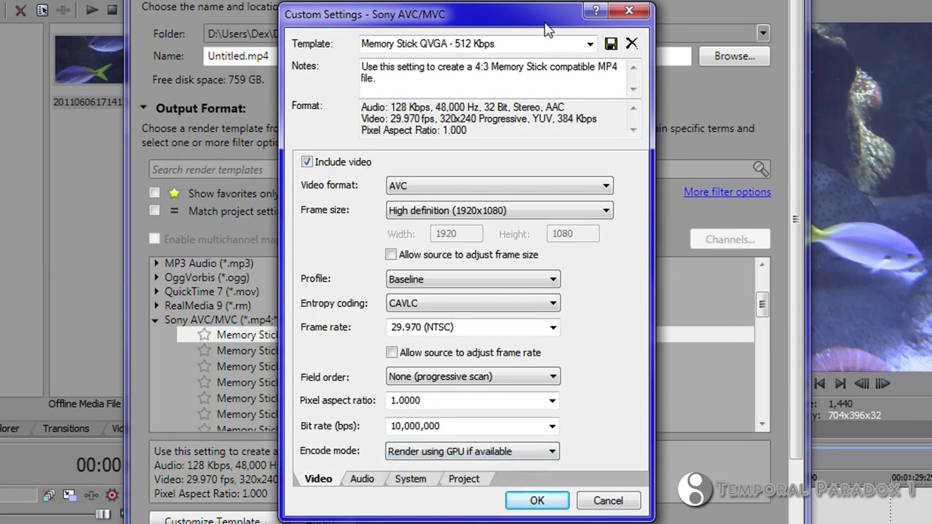
click(524, 45)
key(BackSpace)
text(Int)
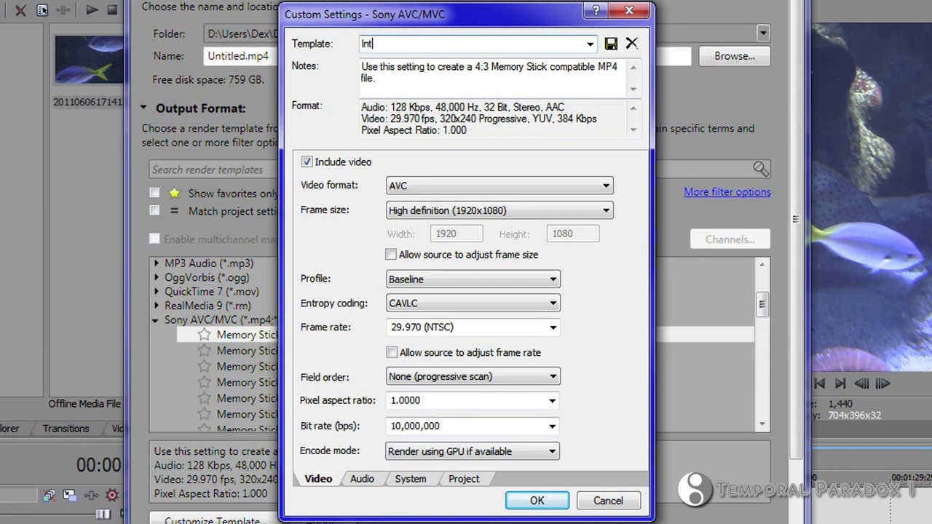
text(ernet 1)
text(080-30p 10Mbps A=192kbps)
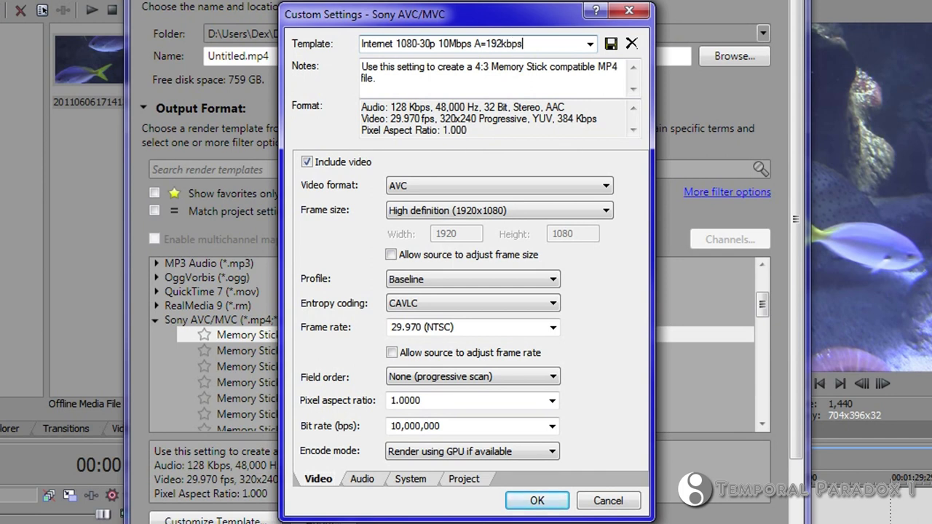
click(611, 45)
click(590, 44)
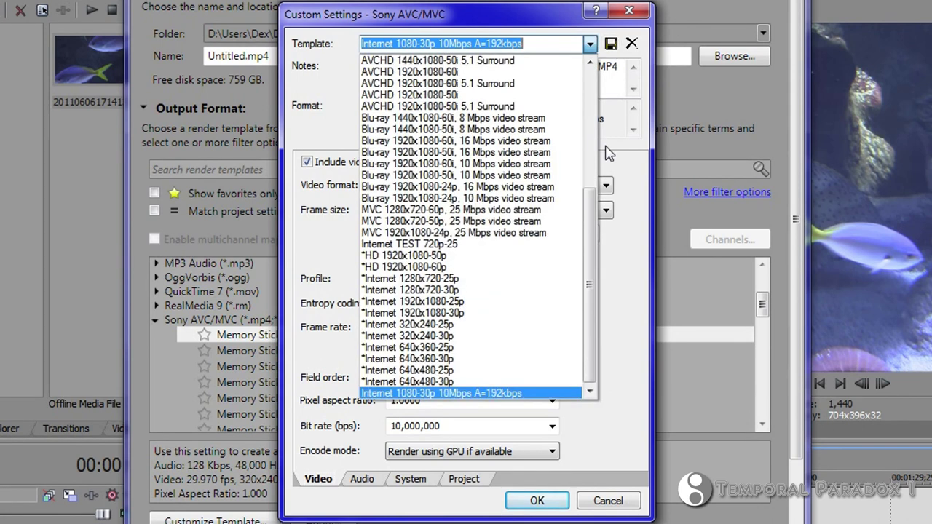
click(589, 43)
click(536, 500)
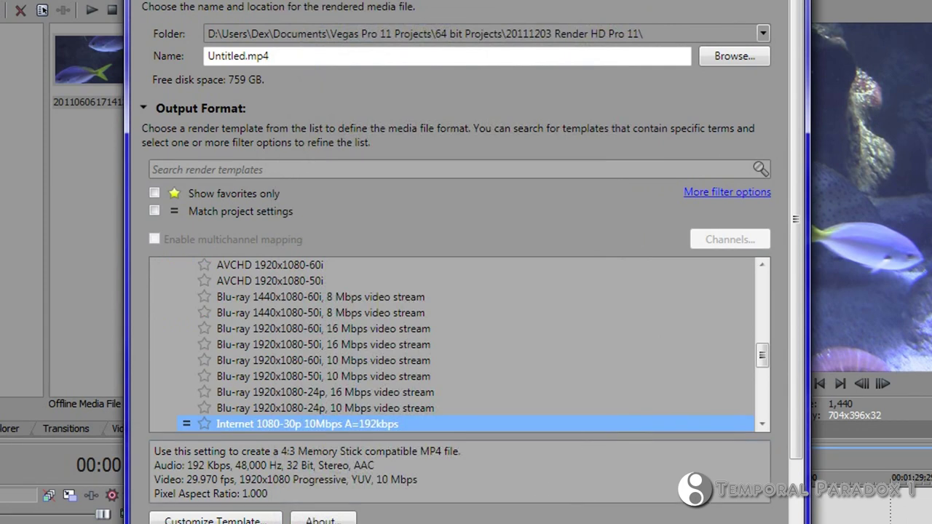
- Render over the existing Untitled.mp4 with the new template, then cancel the render partway through
key(Return)
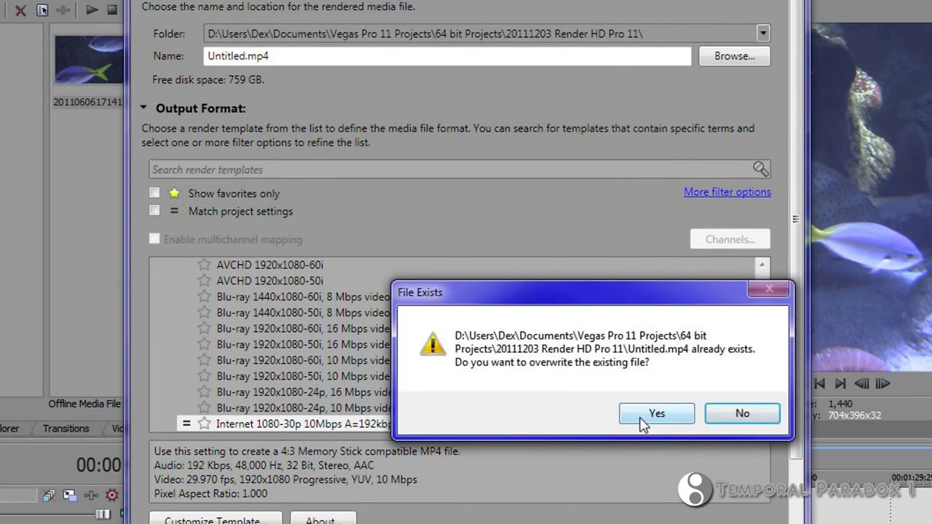
click(644, 416)
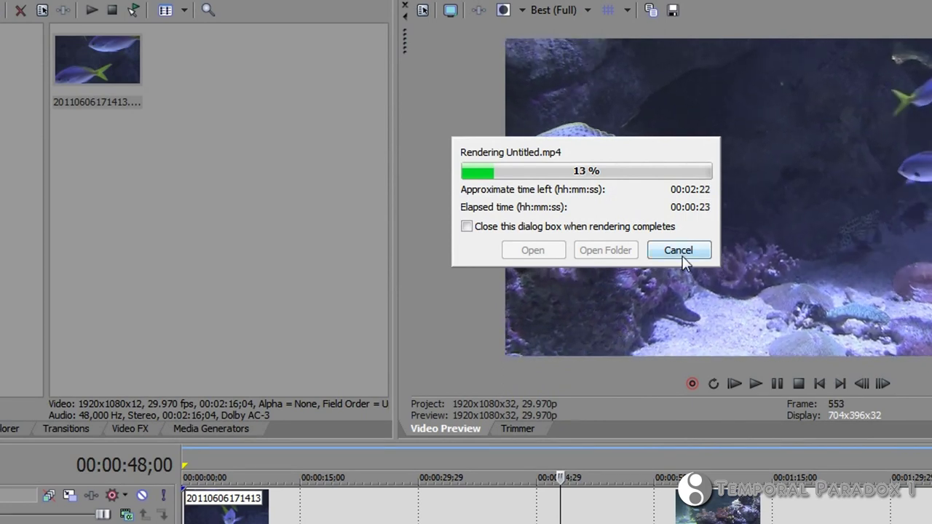
click(682, 255)
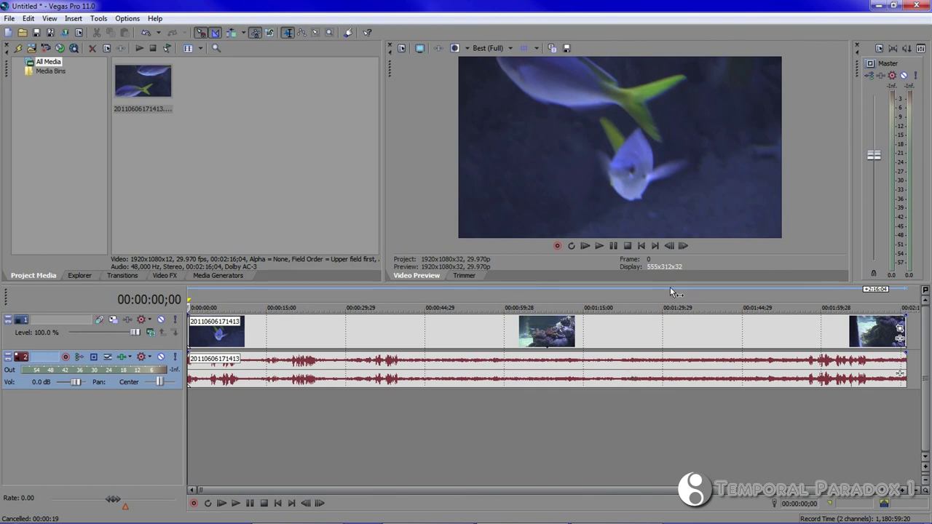
- Minimize Vegas Pro 11, then import 00003.MTS into Vegas Pro 10 and drag it onto the timeline
click(879, 9)
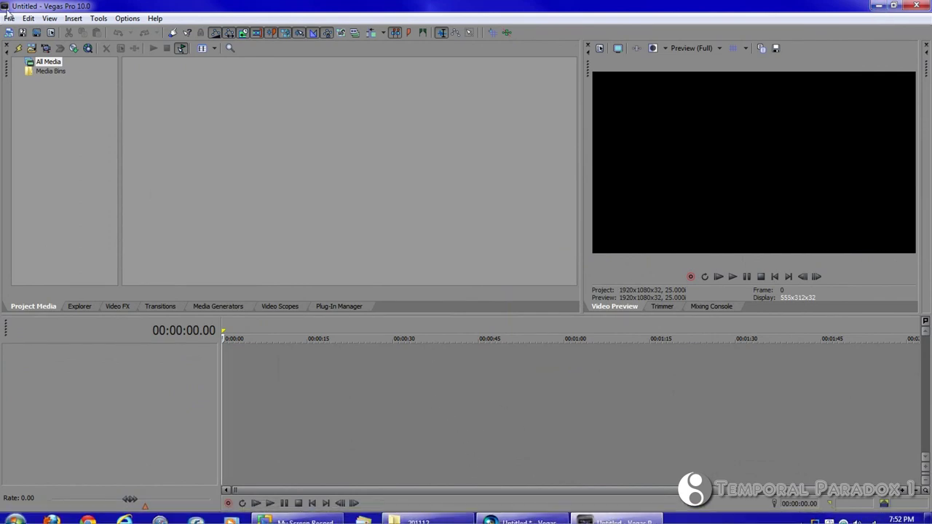
click(31, 48)
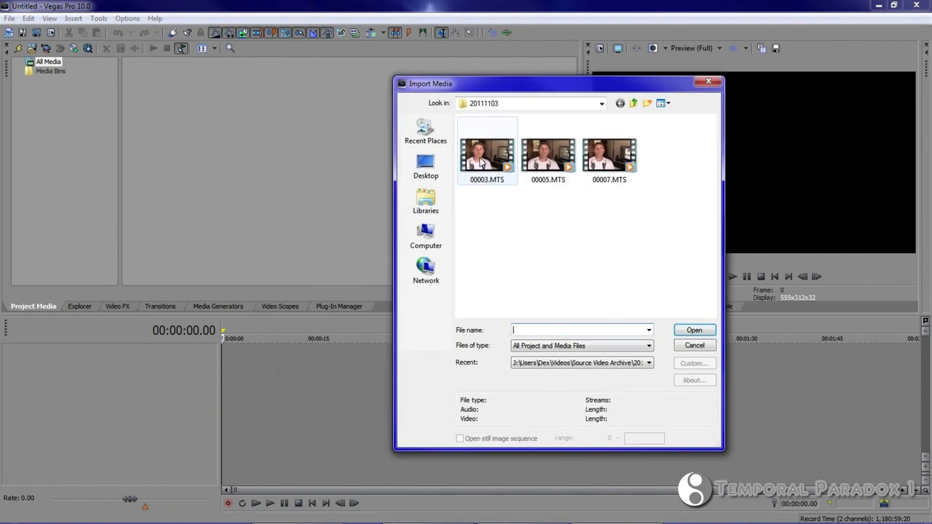
double_click(488, 149)
drag(146, 76, 233, 357)
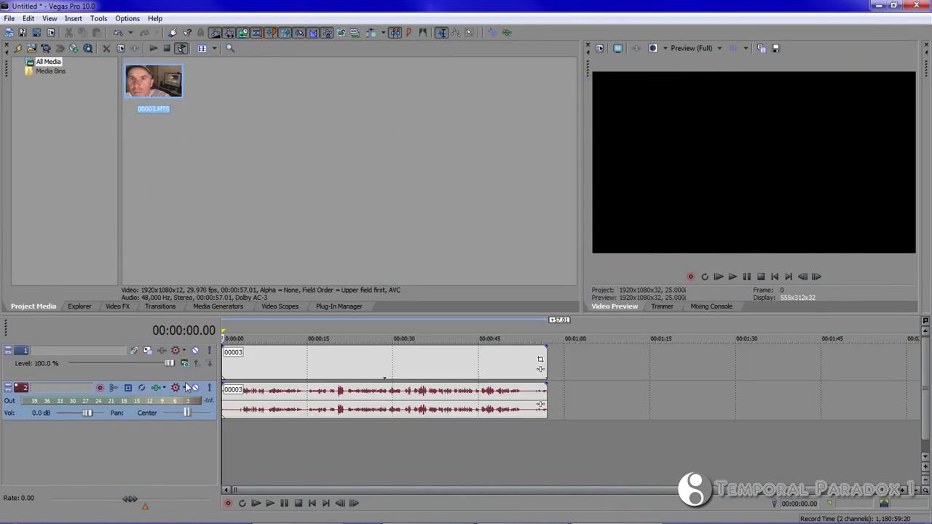
- Open Render As in Vegas Pro 10, choose the Sony AVC/MVC file type, and browse its templates
click(37, 33)
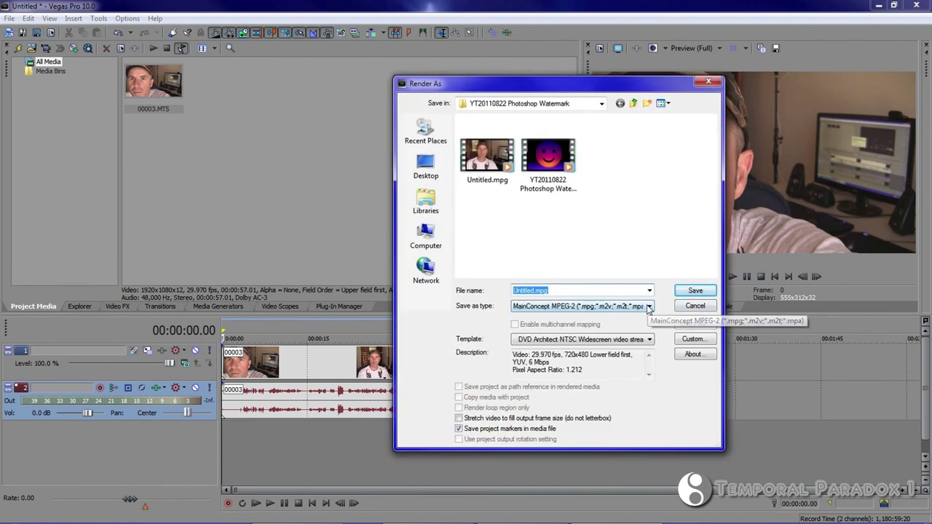
click(649, 306)
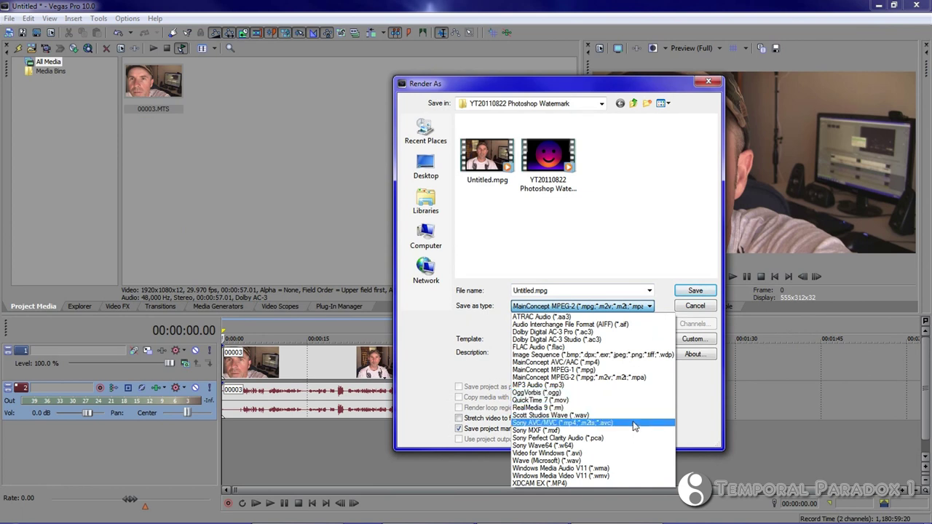
click(634, 426)
click(649, 340)
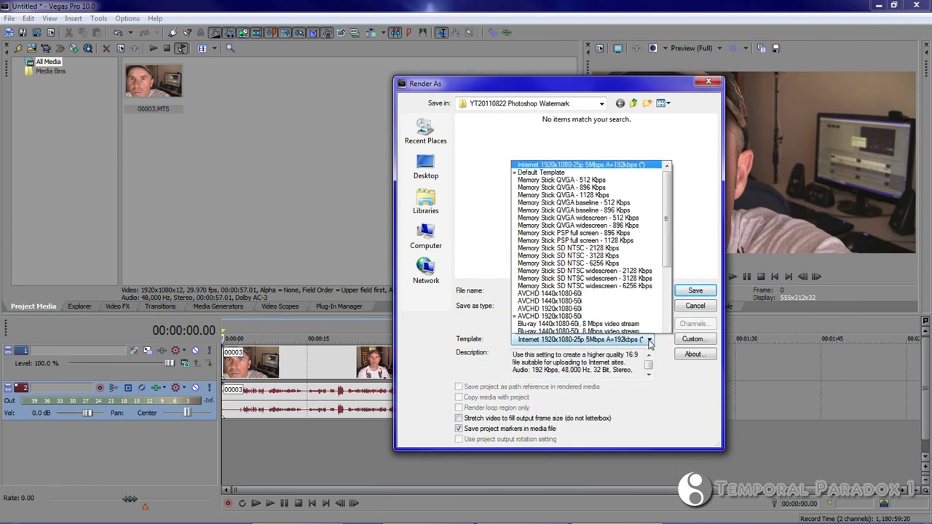
mouse_move(669, 123)
mouse_down()
mouse_move(670, 168)
mouse_move(668, 141)
mouse_up()
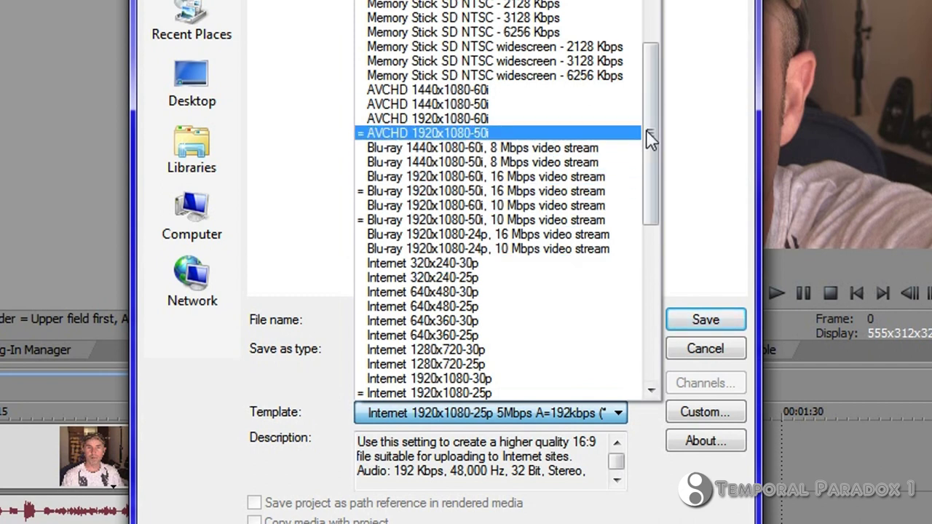
mouse_move(652, 116)
mouse_down()
mouse_move(651, 278)
mouse_move(654, 120)
mouse_up()
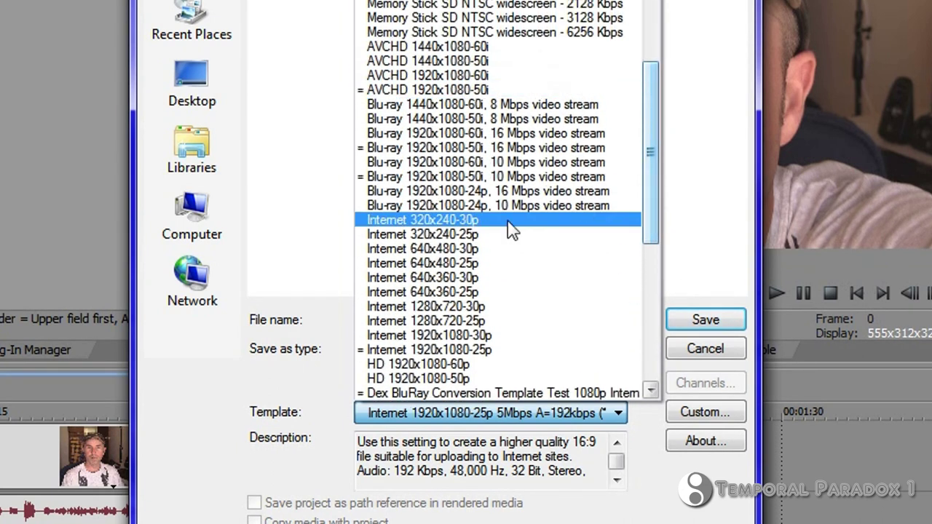
- Save Internet 1280x720-30p as a copy named '**Internet 1280x720-30p', then cancel Render As
click(487, 309)
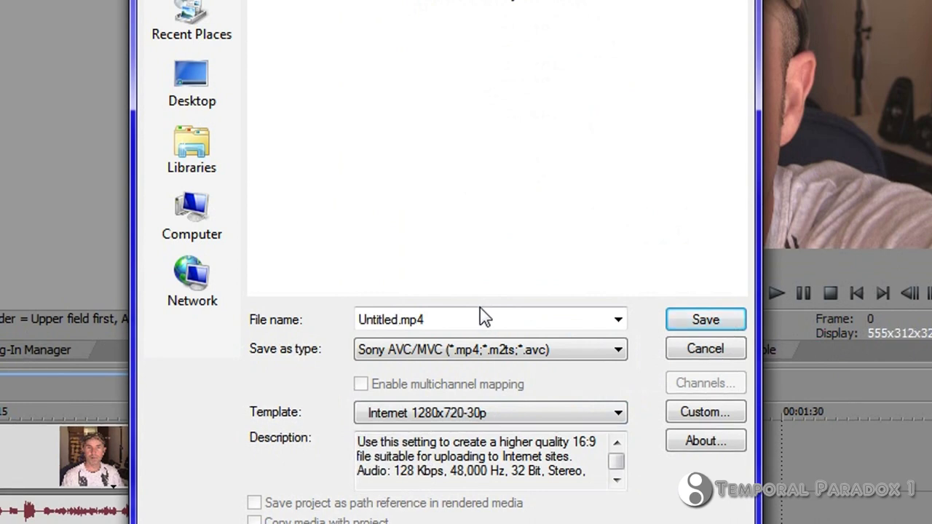
click(685, 412)
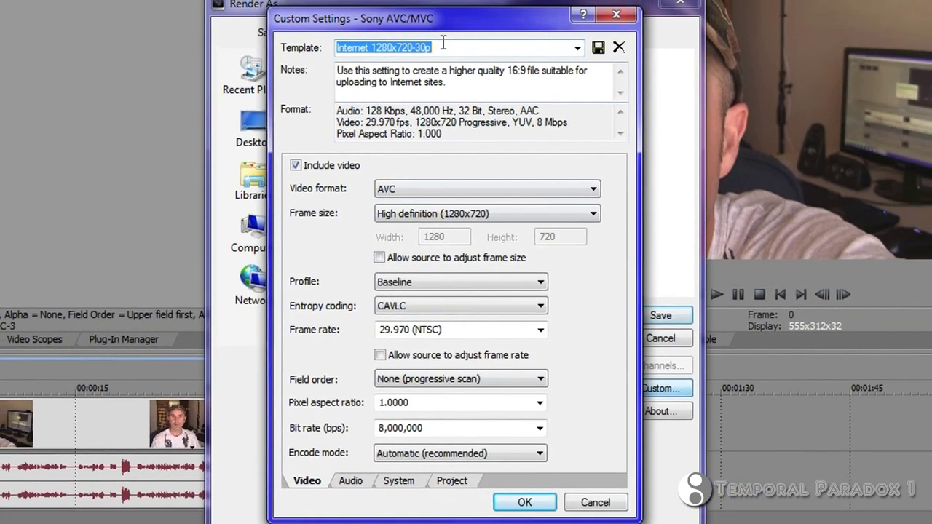
click(338, 48)
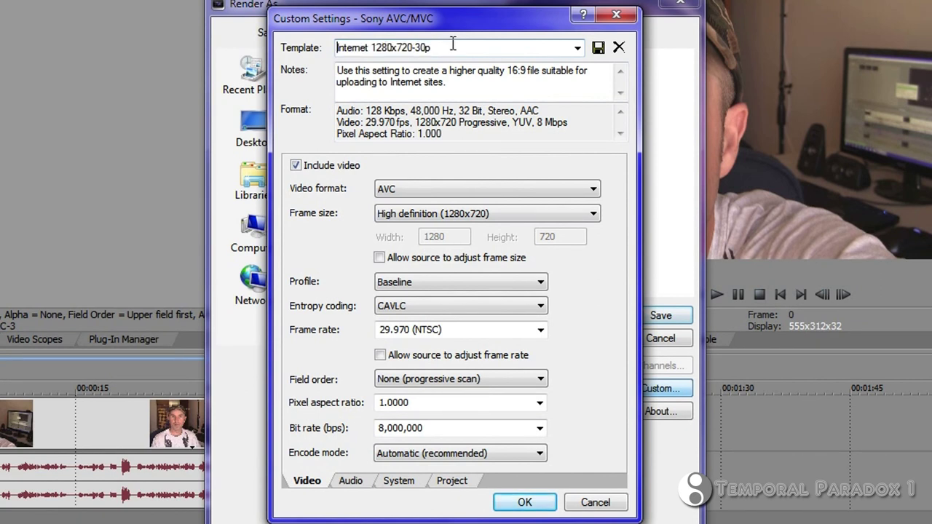
text(")
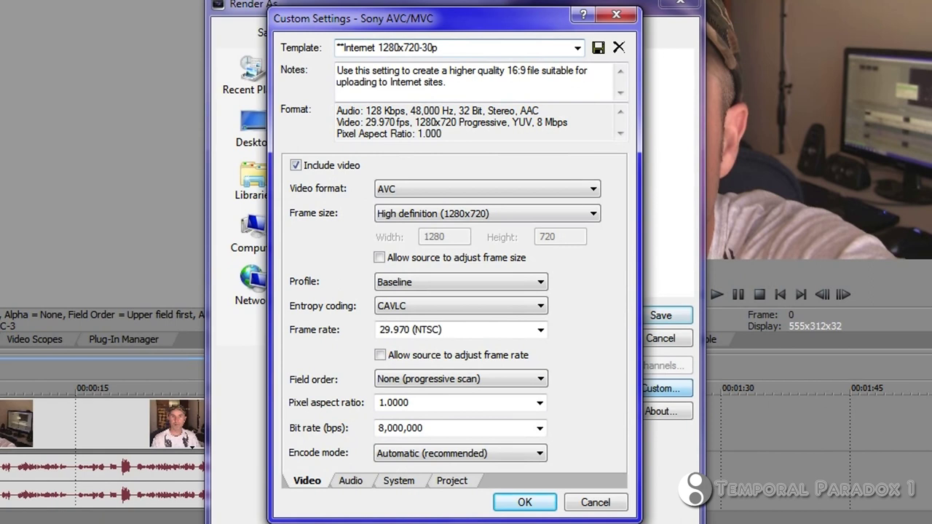
click(598, 48)
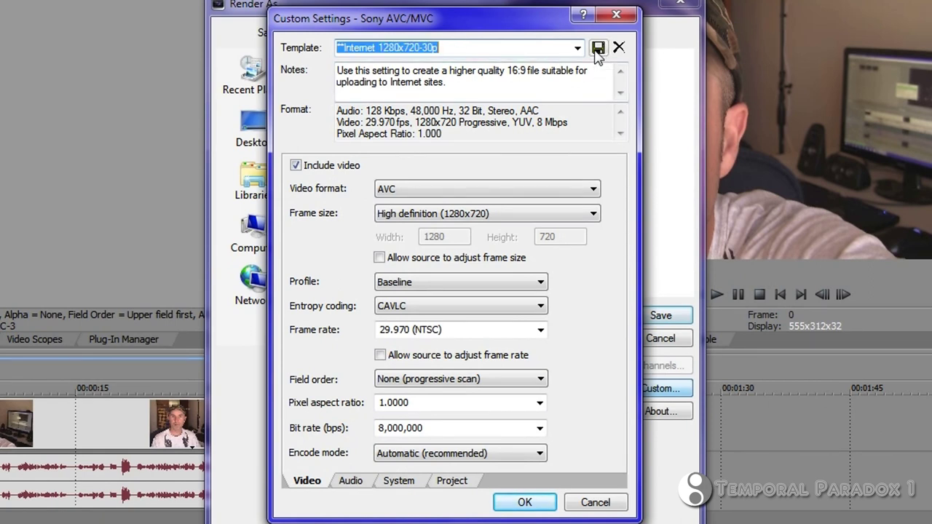
click(526, 503)
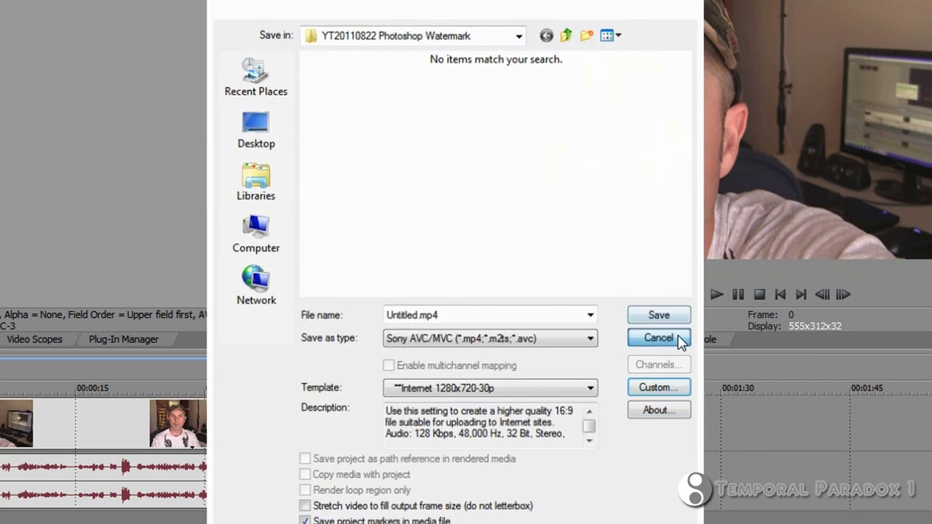
click(659, 337)
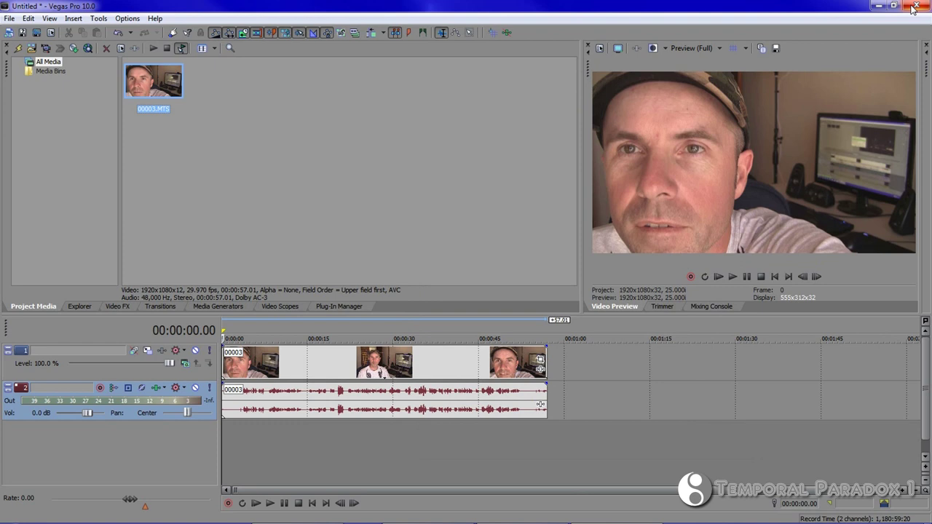
- Quit Vegas Pro 10 without saving, reopen BIG TEST.veg in Vegas Pro 11, and bring up Render As
click(915, 7)
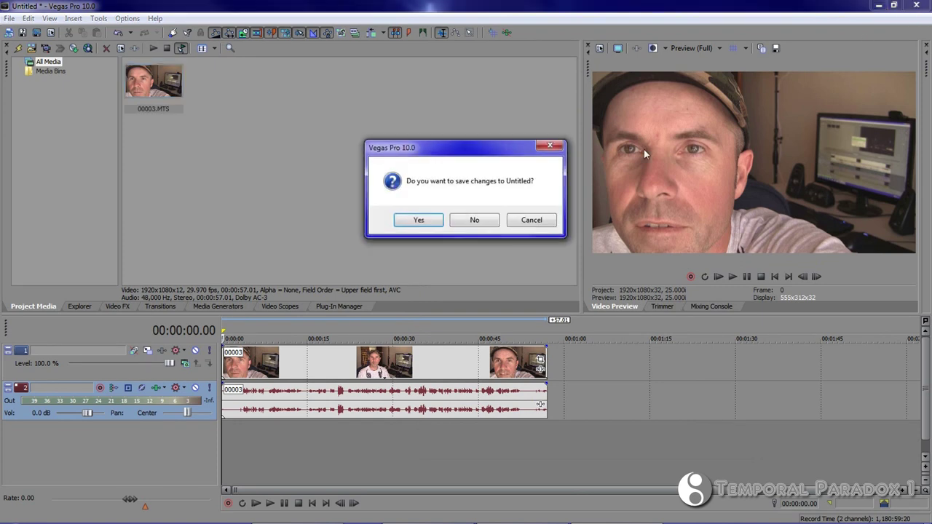
click(477, 220)
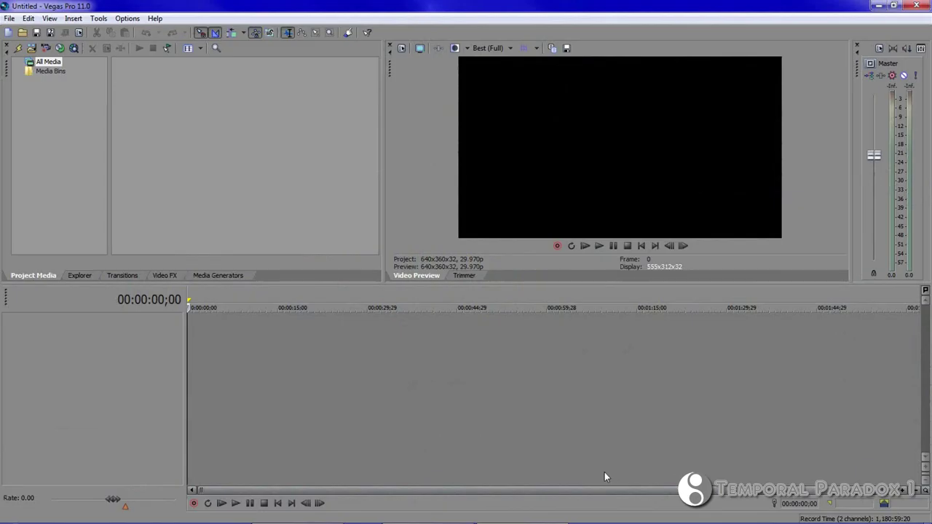
click(9, 18)
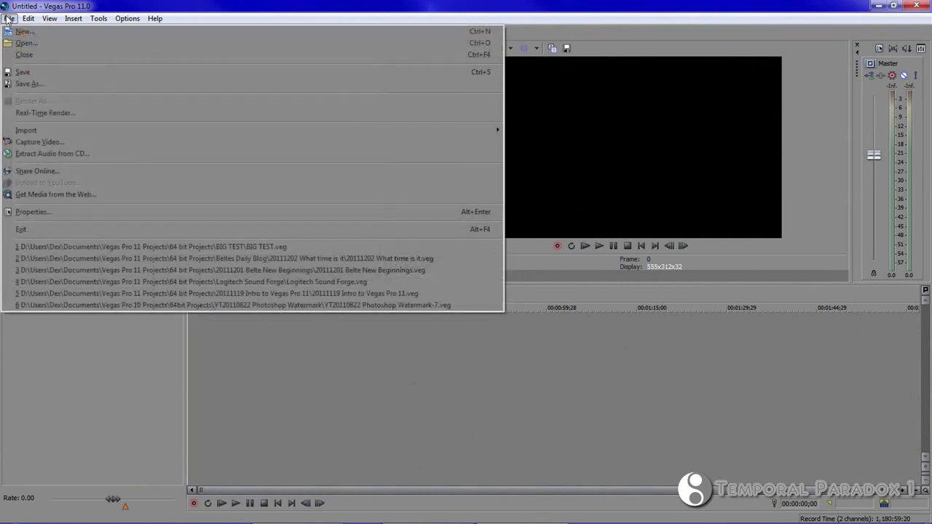
click(75, 248)
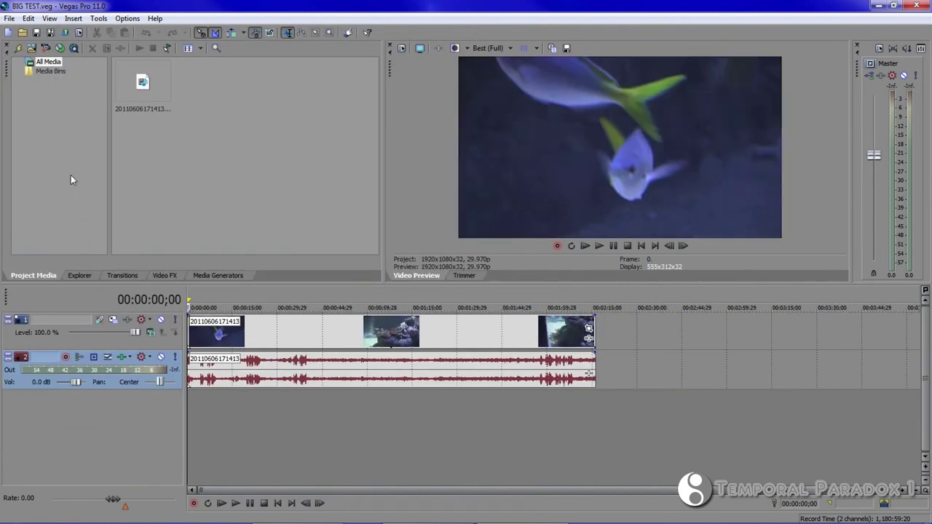
click(66, 33)
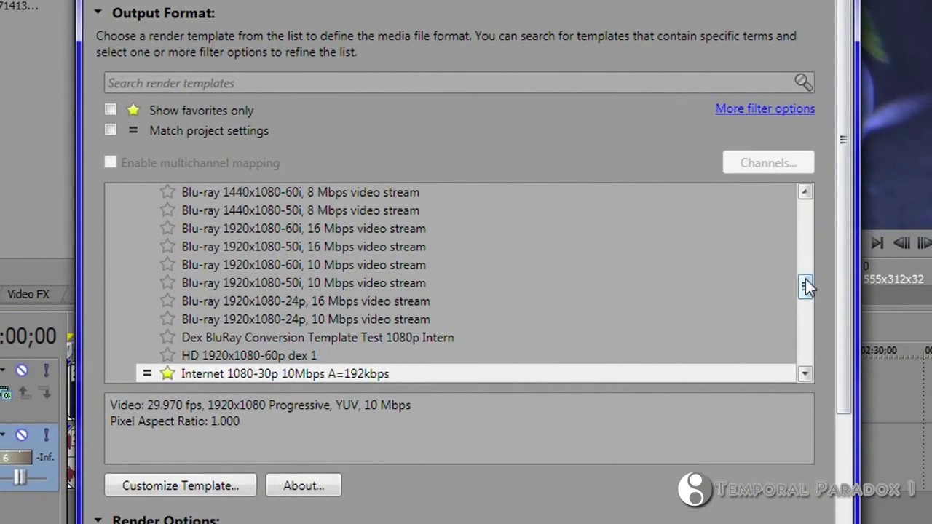
- Scroll the Render As list to the Sony AVC/MVC templates and confirm **Internet 1280x720-30p is listed
mouse_move(805, 286)
mouse_down()
mouse_move(825, 315)
mouse_move(826, 343)
mouse_up()
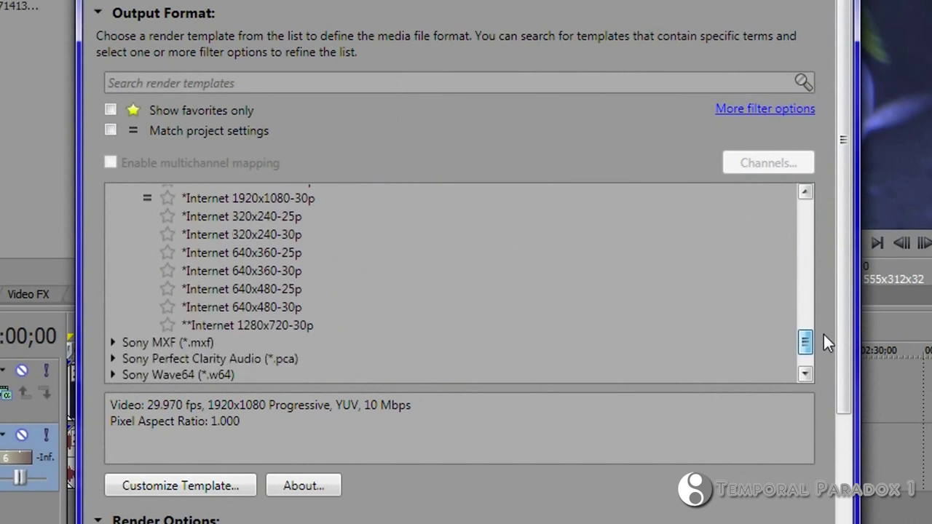